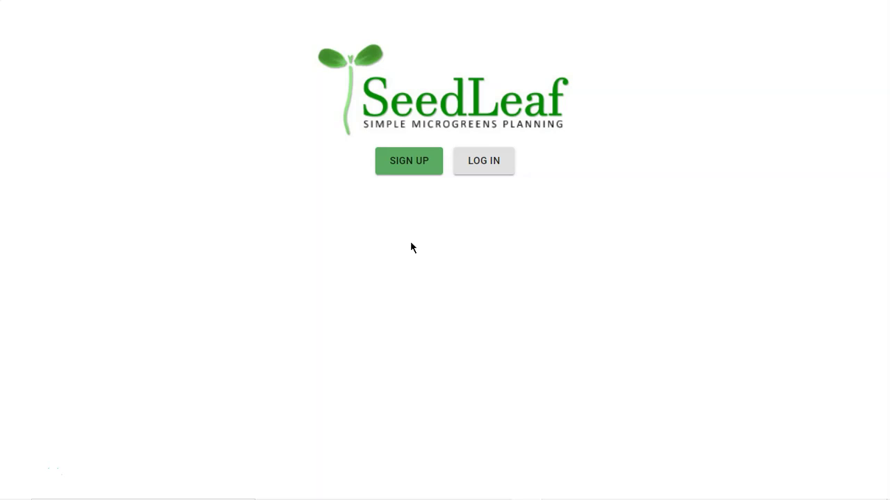
Step: Sign up for an account with the grower's name, e-mail and password, and decline the offers to save the login
left_click(409, 166)
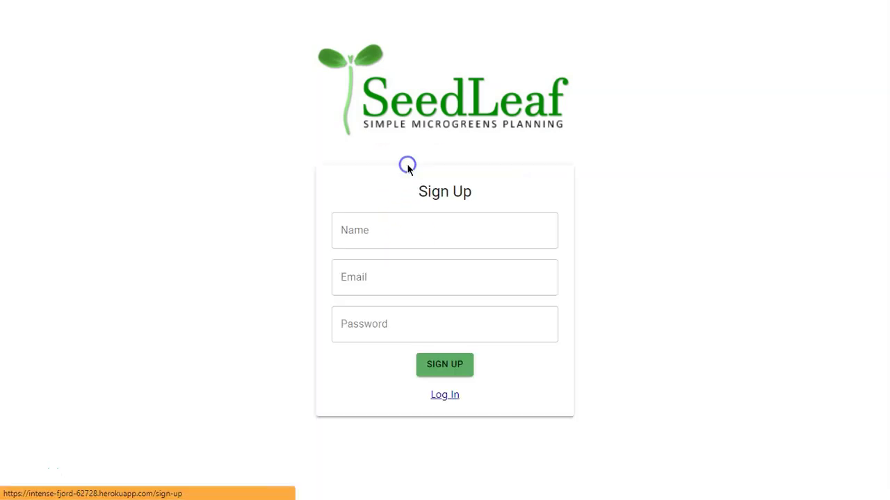
left_click(410, 231)
type("Chris")
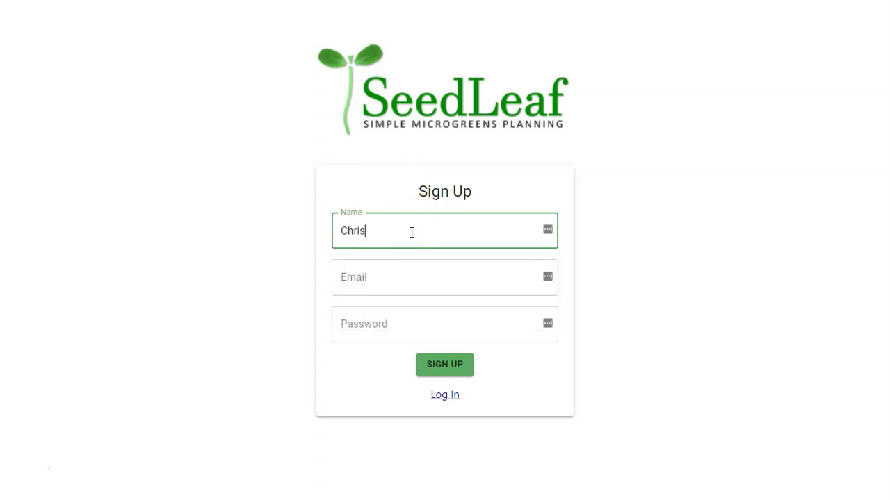
key("Tab")
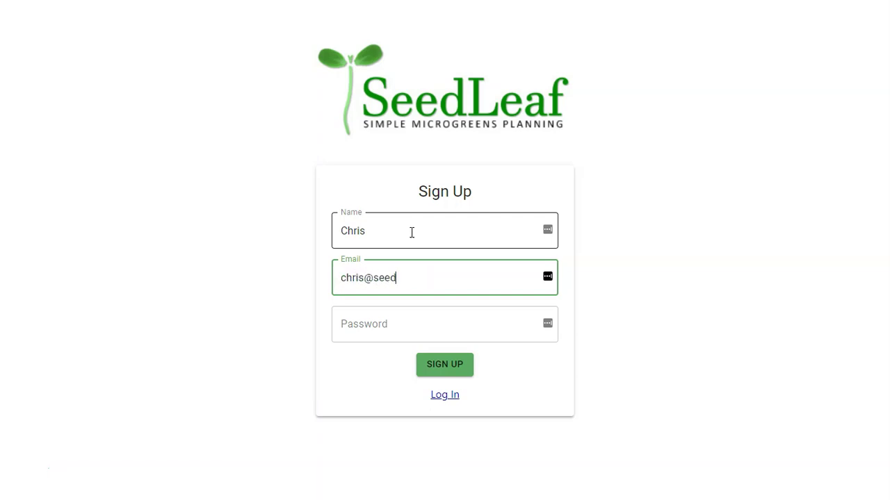
key("Tab")
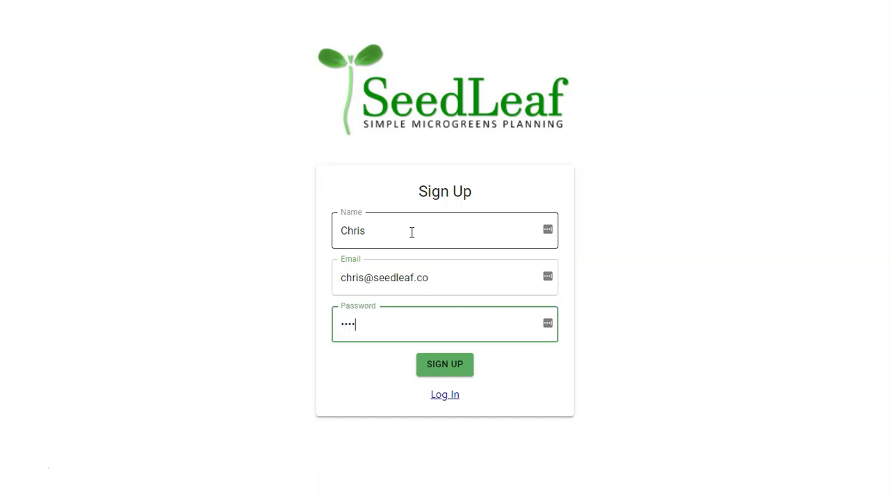
left_click(435, 369)
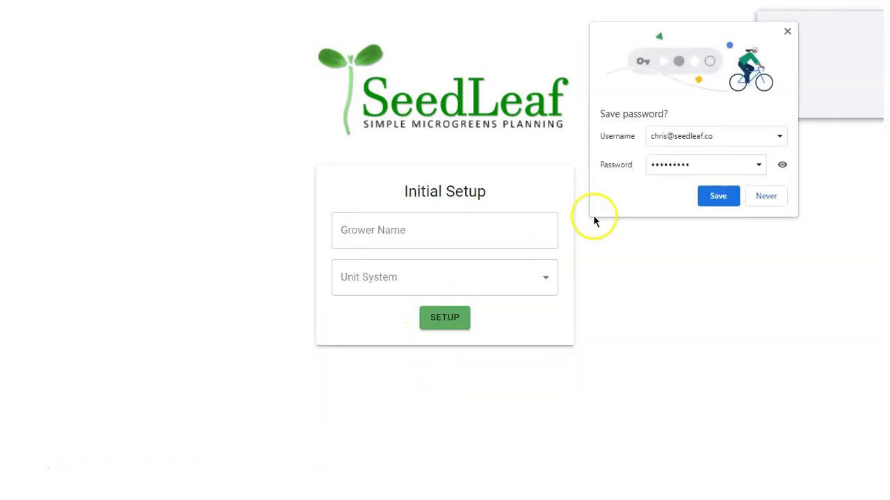
left_click(779, 194)
left_click(785, 96)
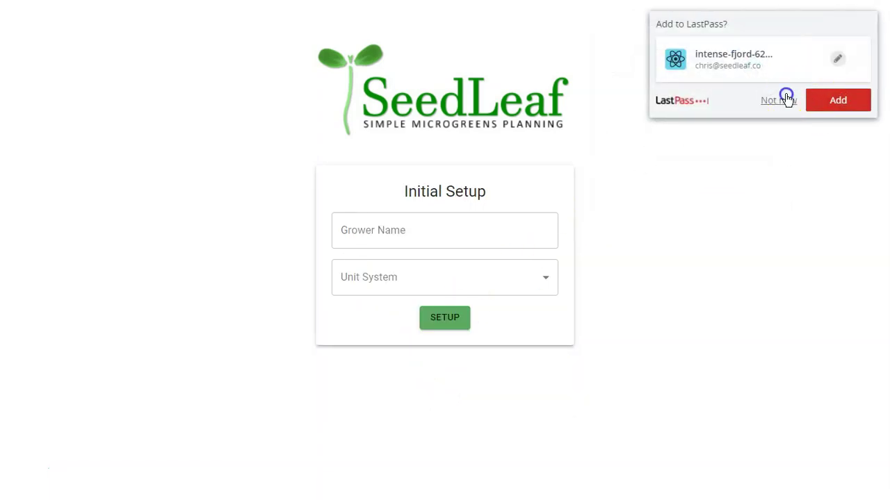
Step: Complete the initial setup with the grower's name and the Metric unit system
left_click(499, 229)
type("Chro")
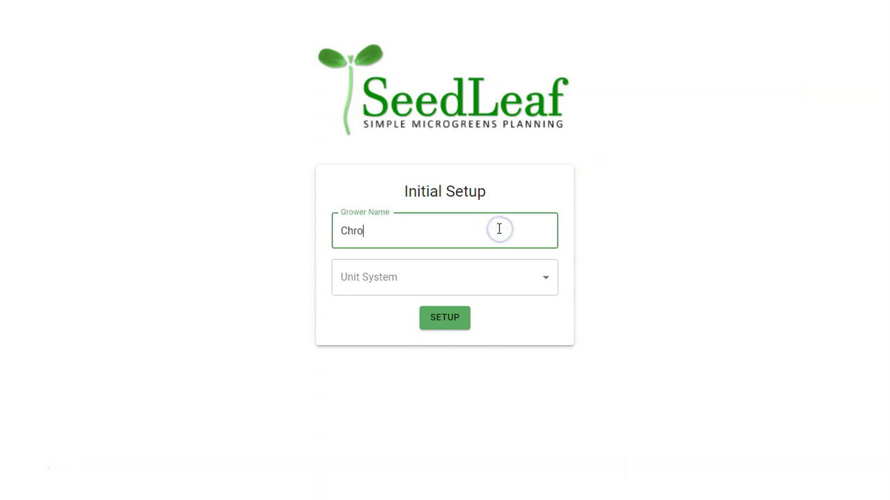
left_click(526, 281)
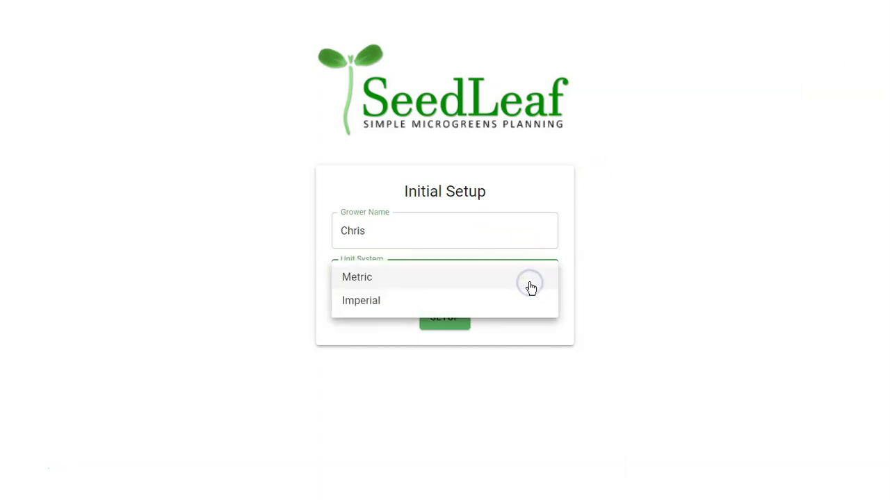
left_click(382, 281)
left_click(442, 316)
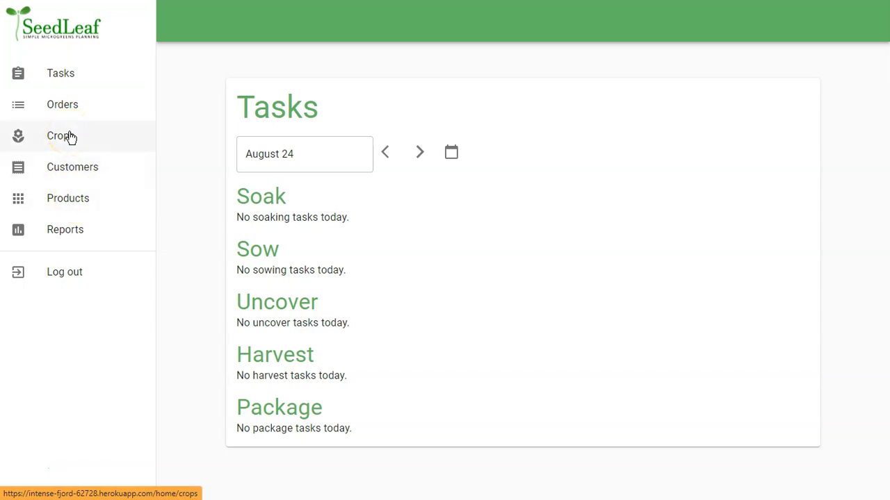
Step: Open the Amaranth crop from the crop list and review its growing settings
left_click(70, 136)
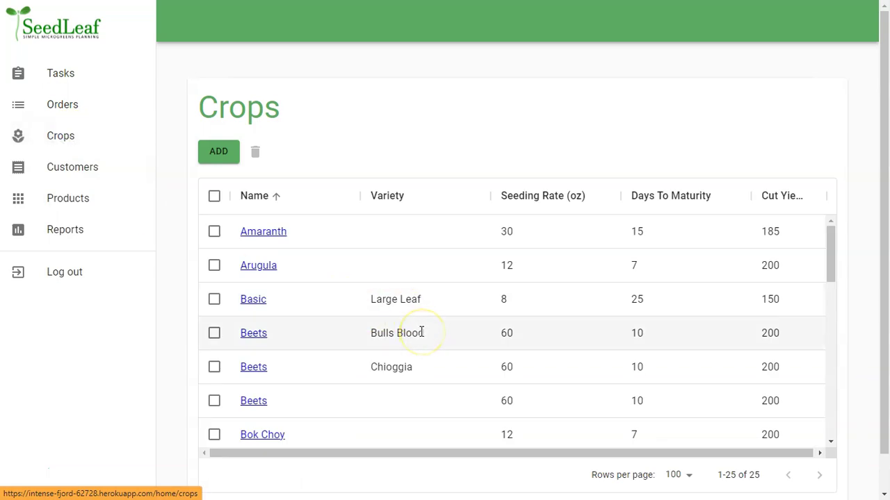
left_click(269, 233)
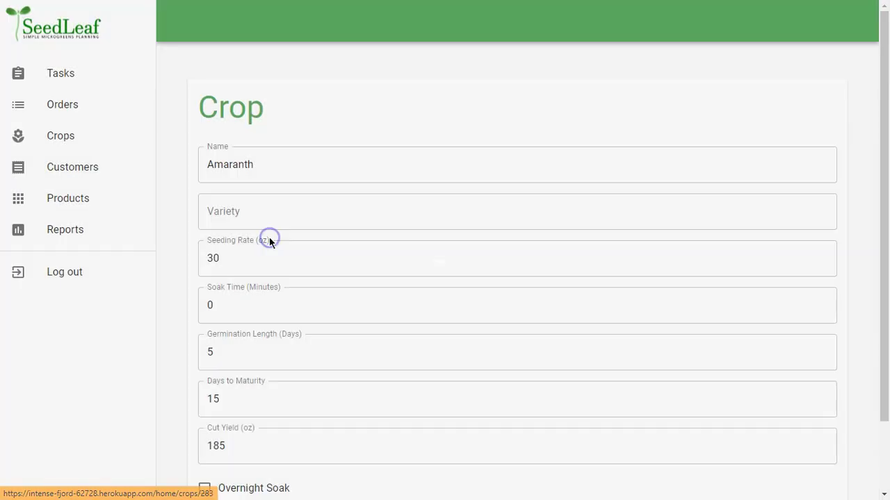
scroll(424, 302, "down", 2)
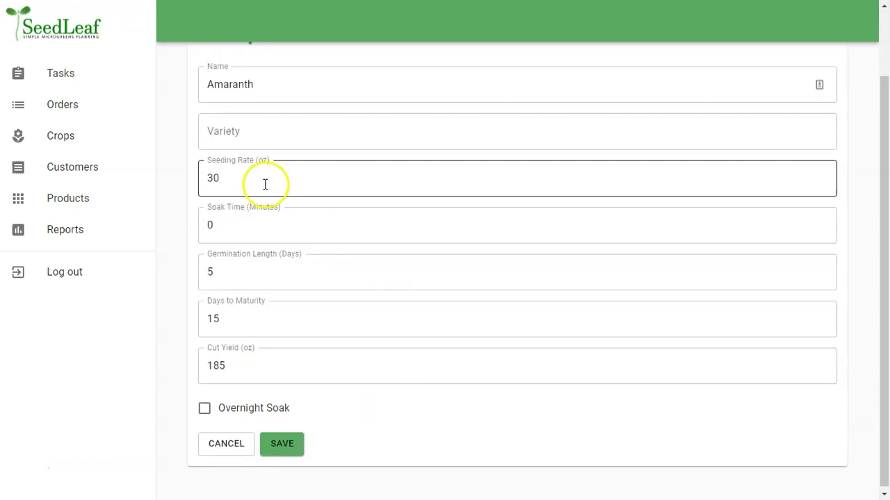
scroll(273, 309, "down", 1)
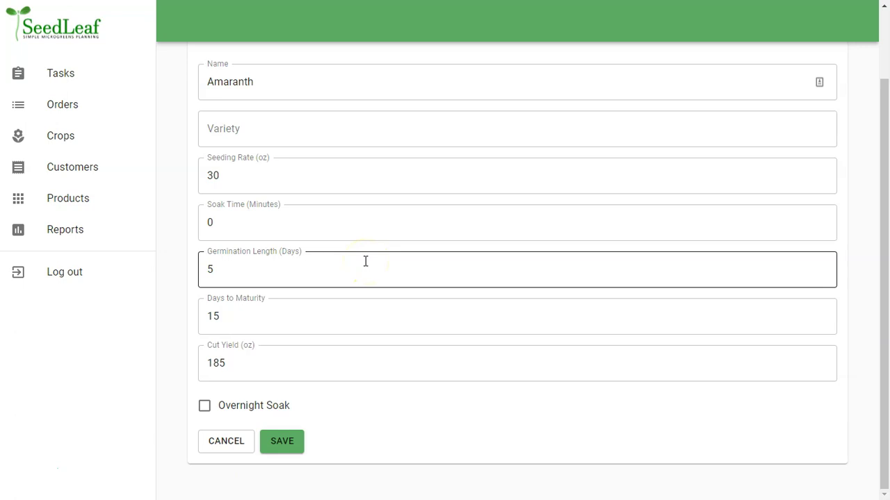
scroll(366, 261, "up", 2)
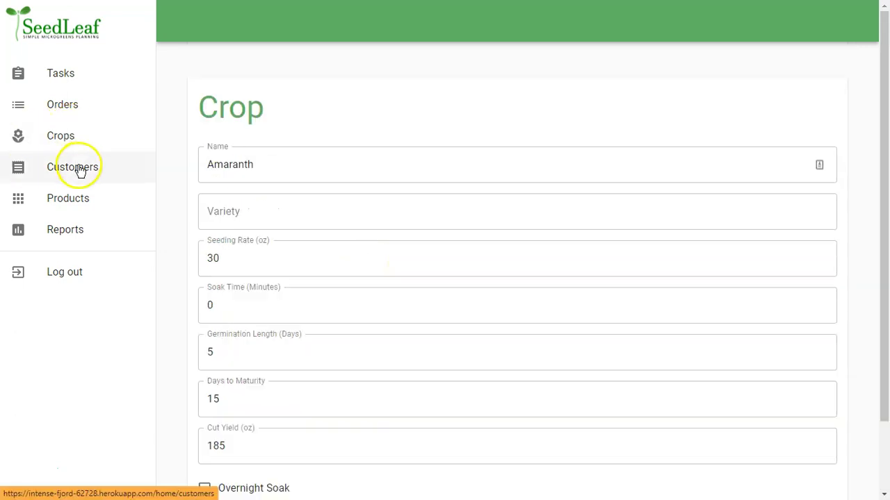
Step: Start a new product named Sunflower and assign it the Sunflower crop
left_click(73, 199)
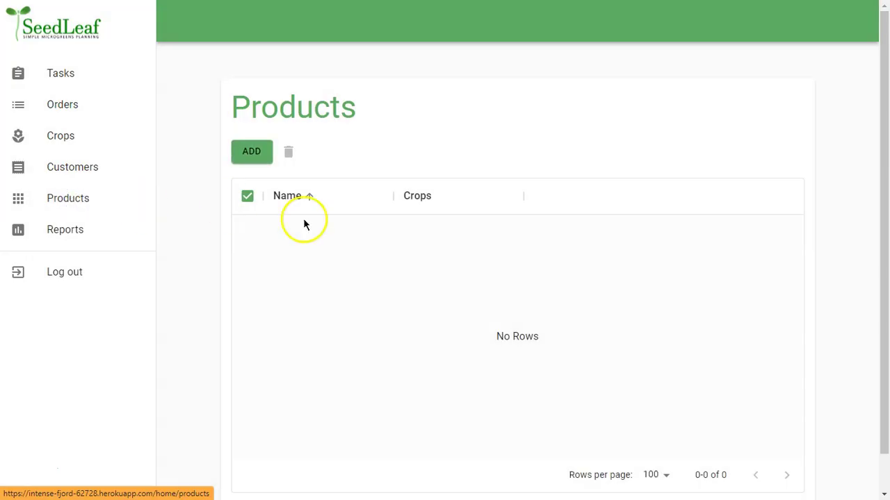
left_click(253, 157)
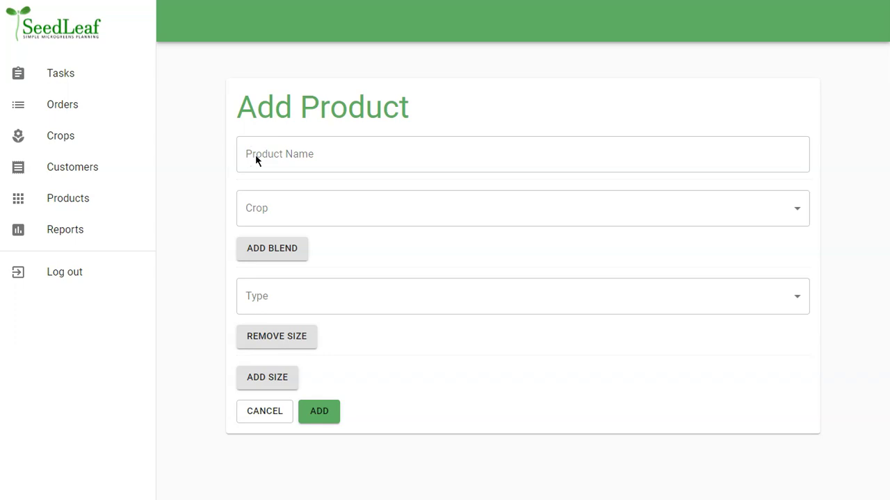
left_click(300, 157)
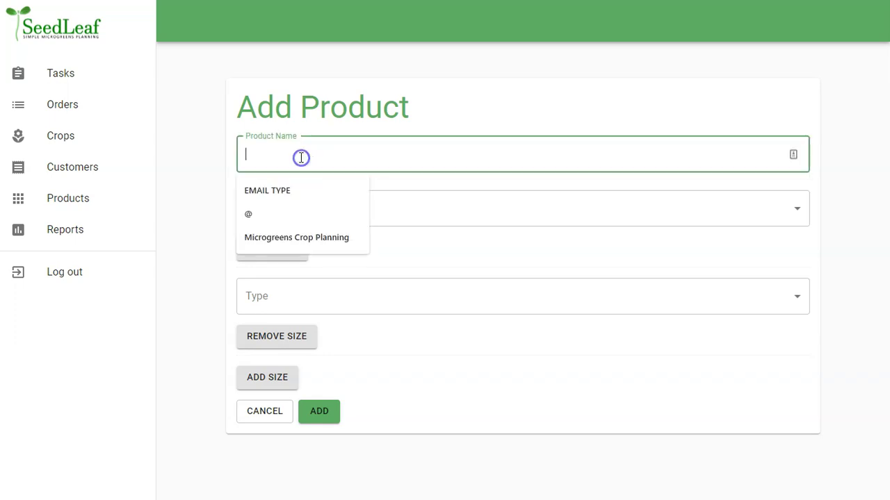
type("S8nflower")
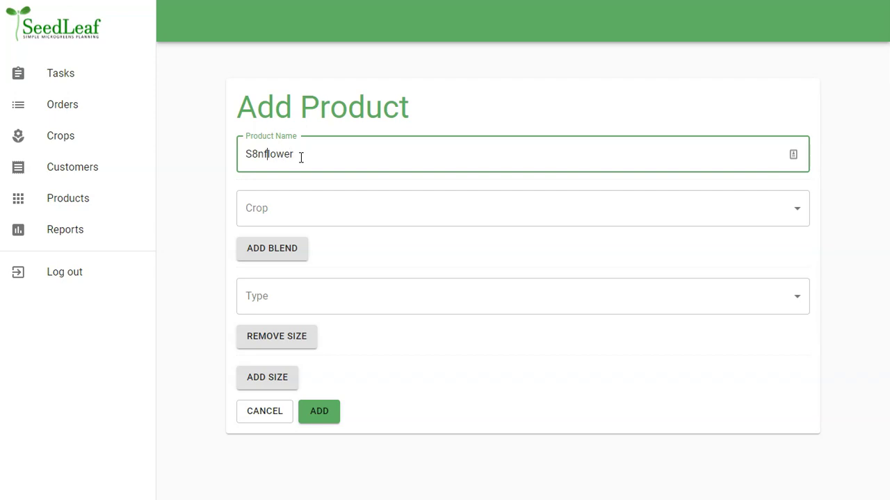
key("Tab")
left_click(304, 206)
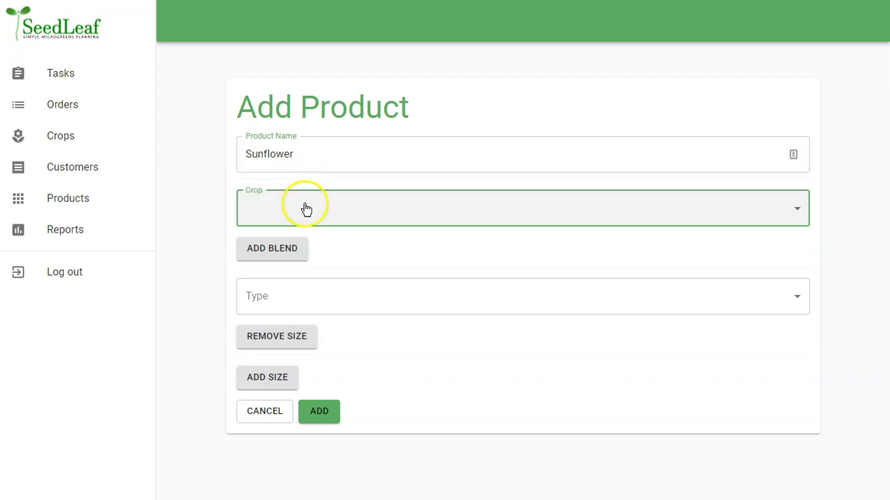
scroll(305, 209, "down", 3)
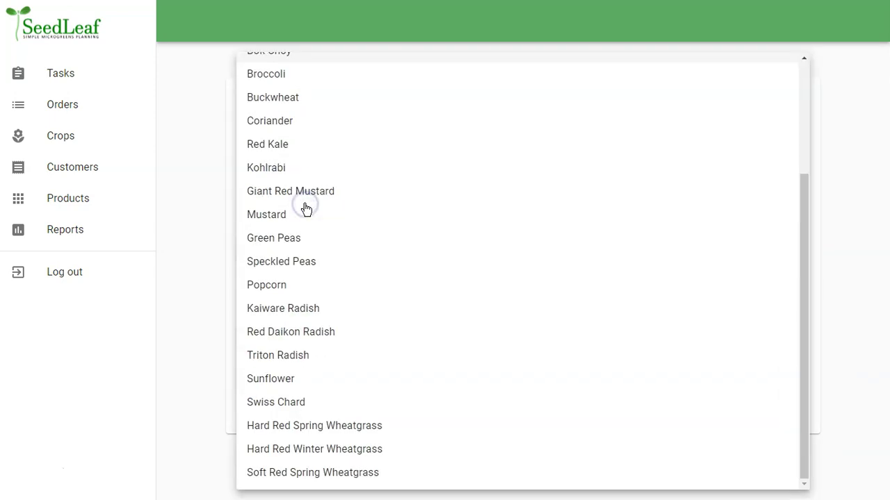
left_click(287, 378)
Step: Define the product's first size as Cut, Small, with a weight of 125 oz and a price of 5
left_click(287, 306)
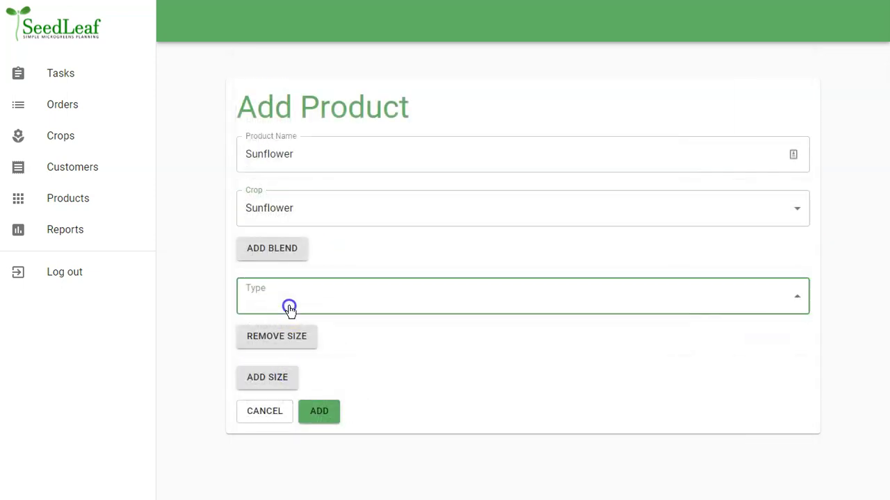
left_click(268, 300)
scroll(268, 304, "down", 2)
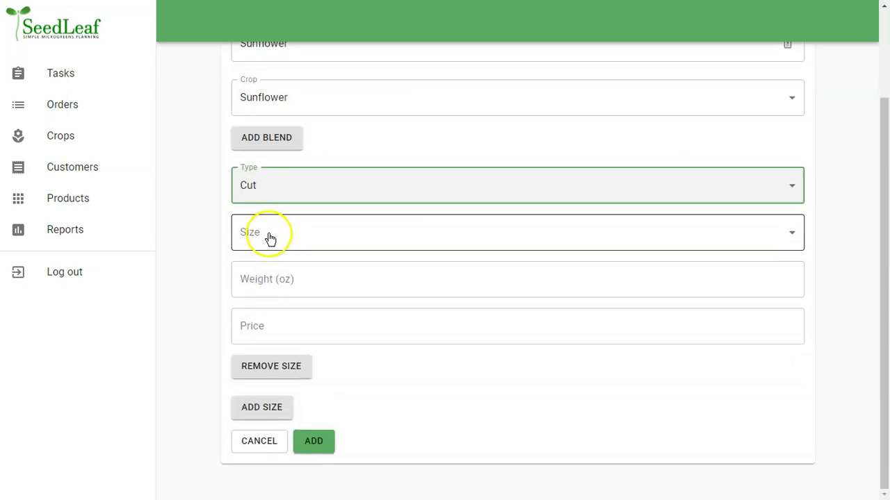
left_click(269, 237)
left_click(269, 235)
left_click(270, 284)
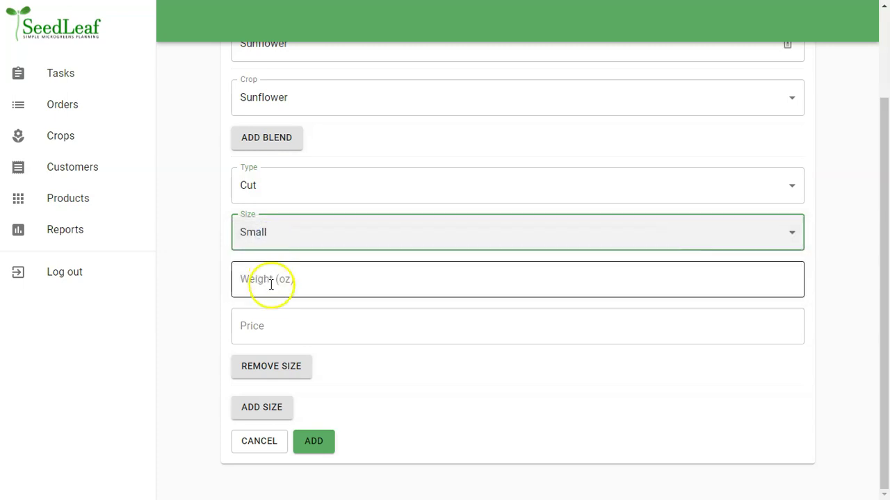
key("Tab")
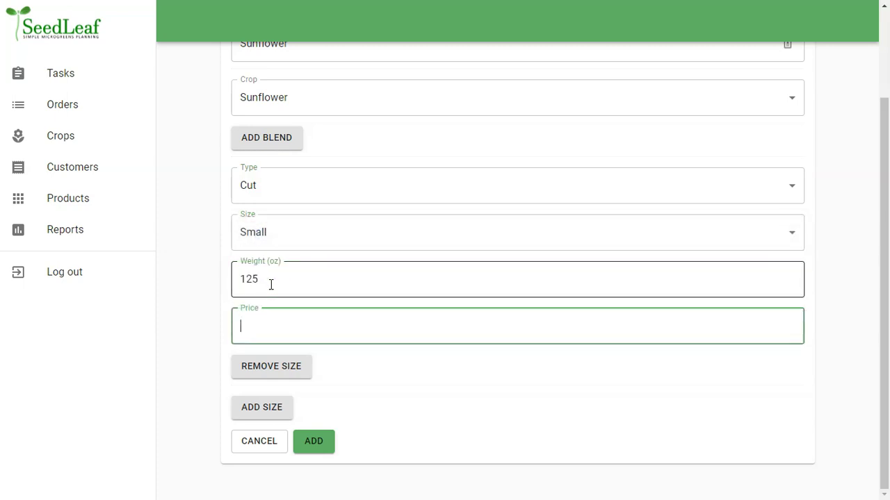
Step: Add a second size of type Cut, Medium, with a weight of 225 oz and a price of 8
left_click(271, 414)
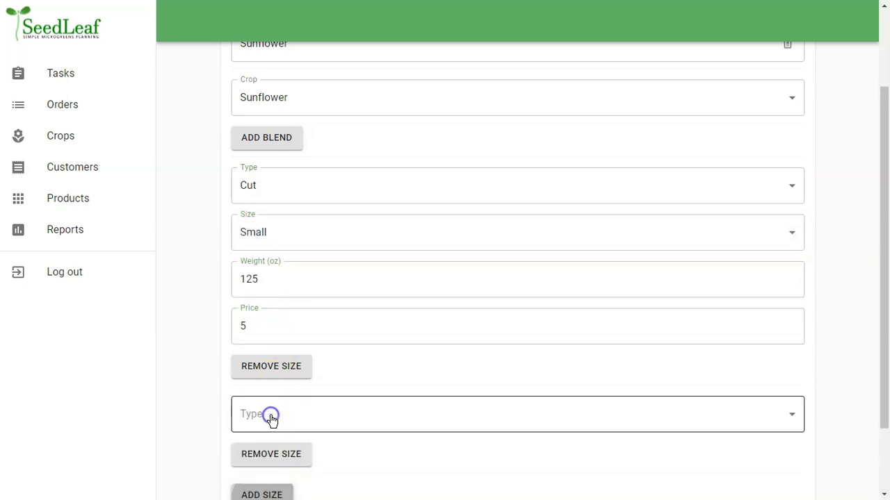
scroll(272, 420, "down", 2)
left_click(288, 318)
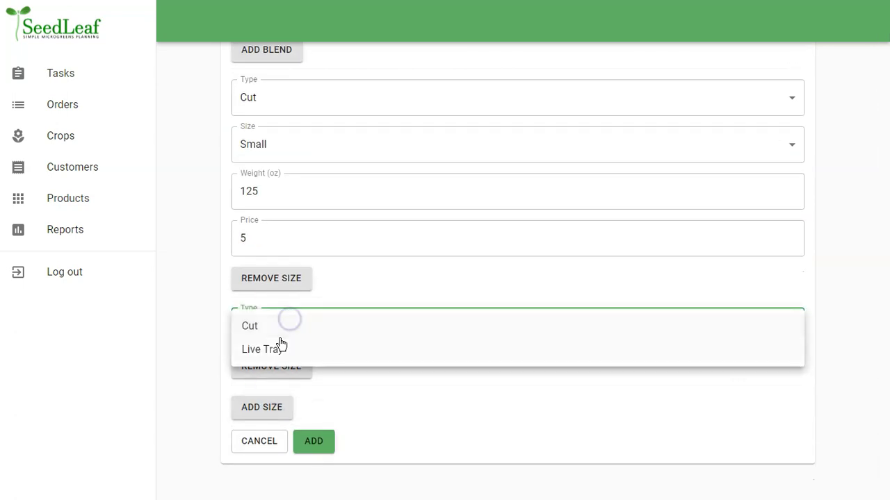
left_click(279, 336)
left_click(278, 240)
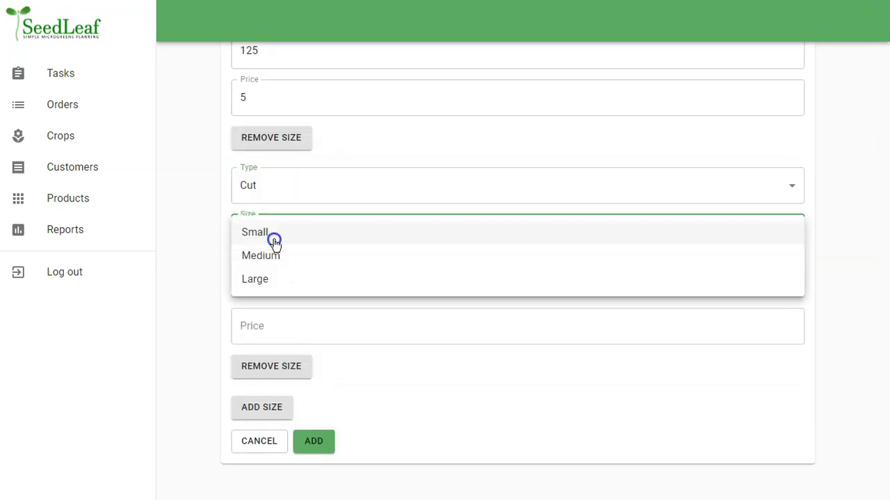
left_click(277, 255)
left_click(277, 287)
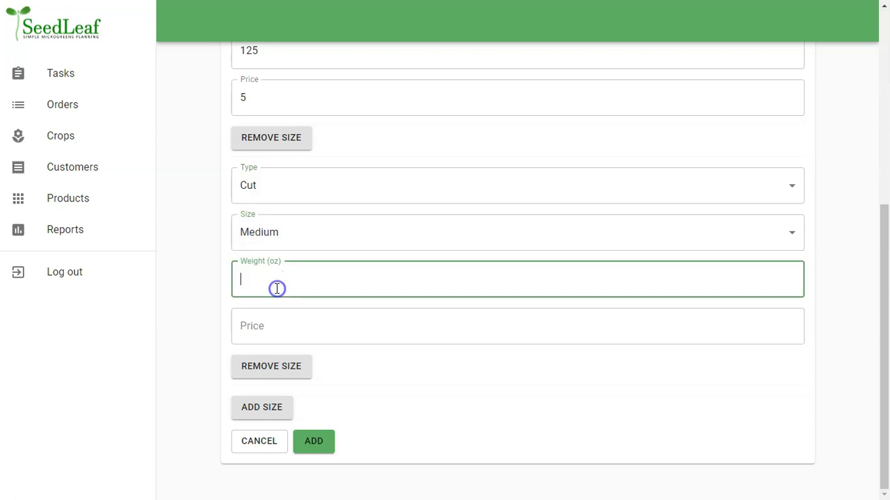
type("225")
left_click(274, 330)
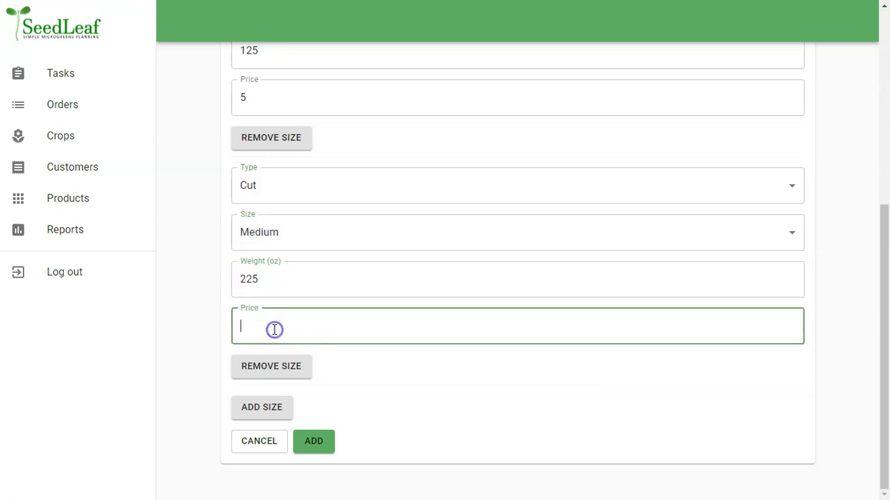
Step: Add a third size of type Cut, Large, with a weight of 450 oz and a price of 15
left_click(268, 410)
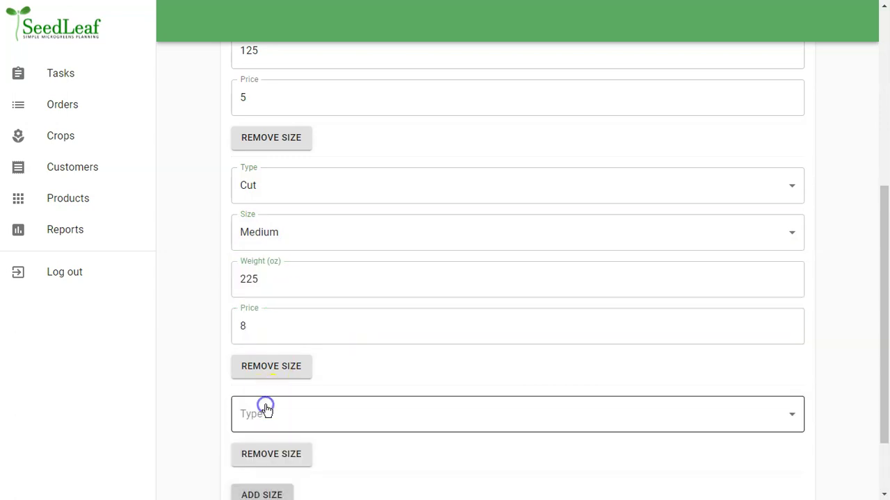
scroll(266, 410, "down", 2)
left_click(275, 323)
left_click(247, 327)
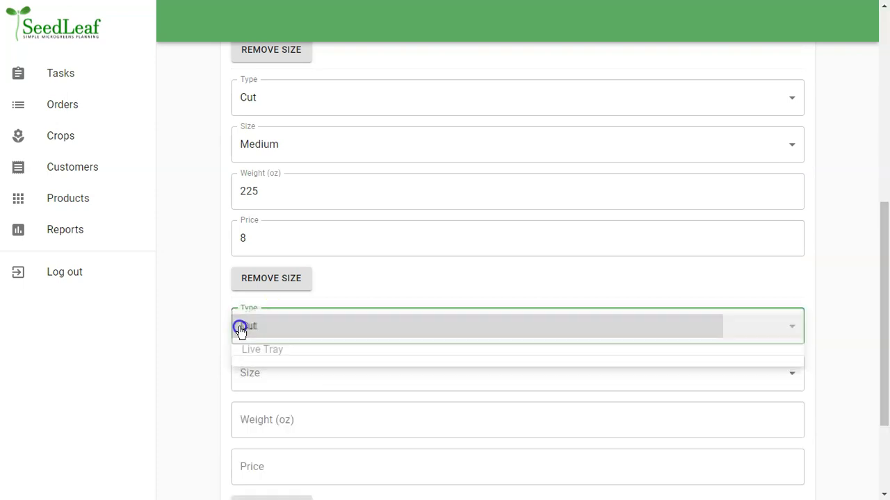
scroll(241, 329, "down", 2)
left_click(273, 242)
left_click(277, 280)
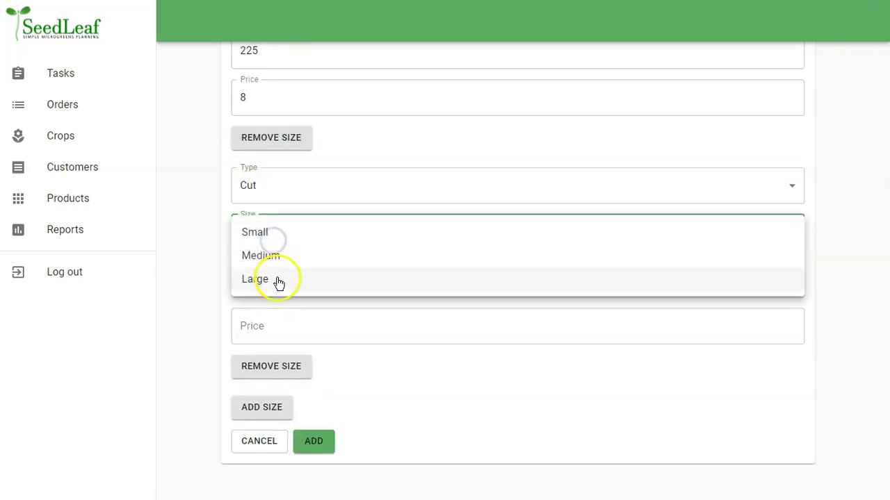
left_click(276, 284)
type("450")
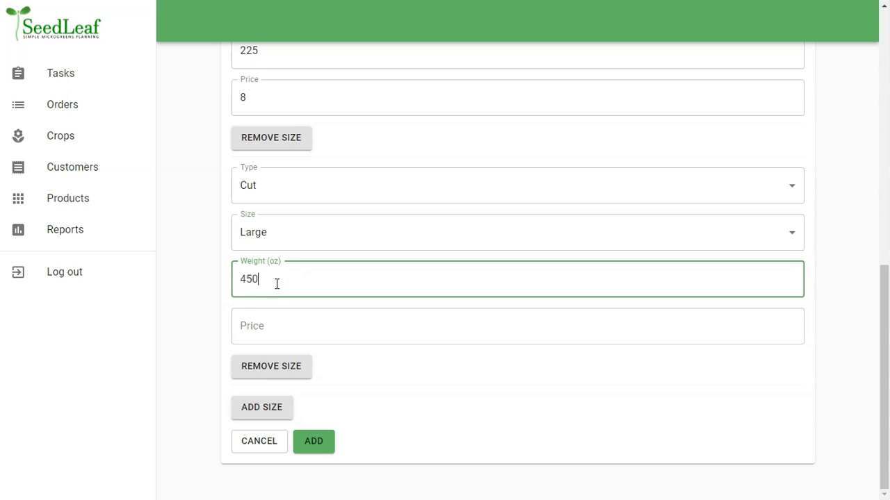
key("Tab")
left_click(275, 339)
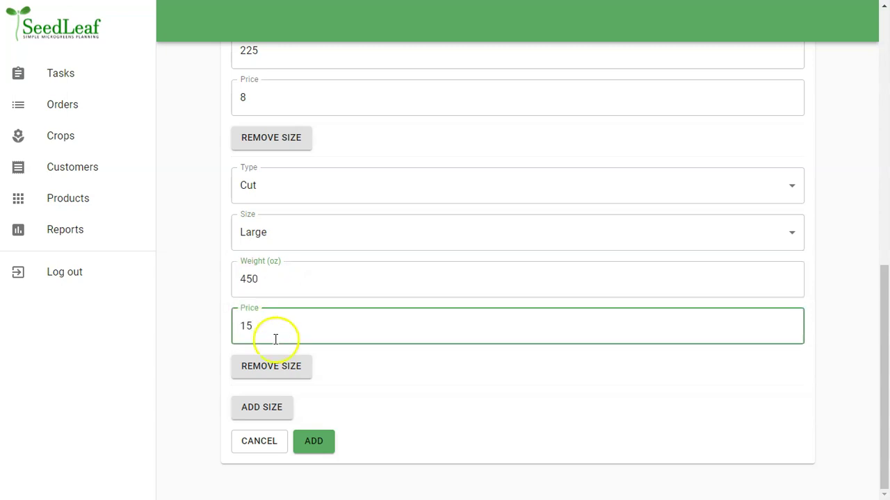
Step: Add a fourth size of type Live Tray with a price of 15 and save the Sunflower product
left_click(270, 408)
scroll(269, 407, "down", 1)
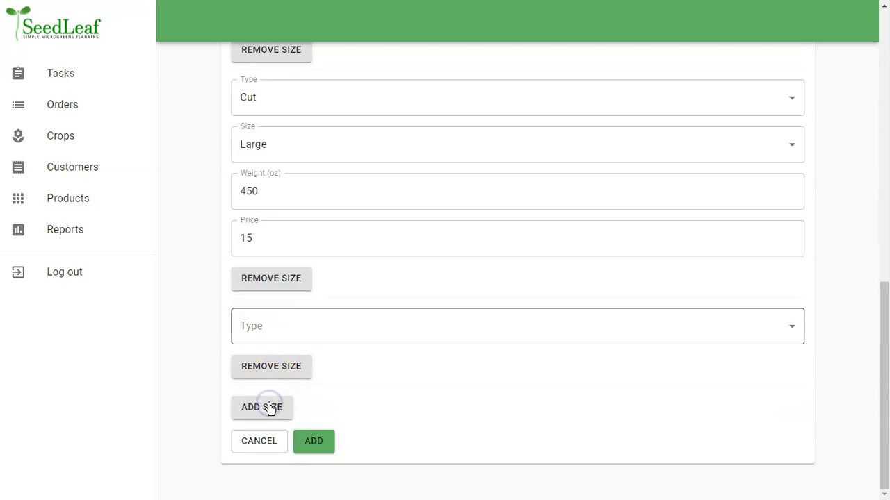
left_click(317, 333)
left_click(257, 358)
left_click(260, 371)
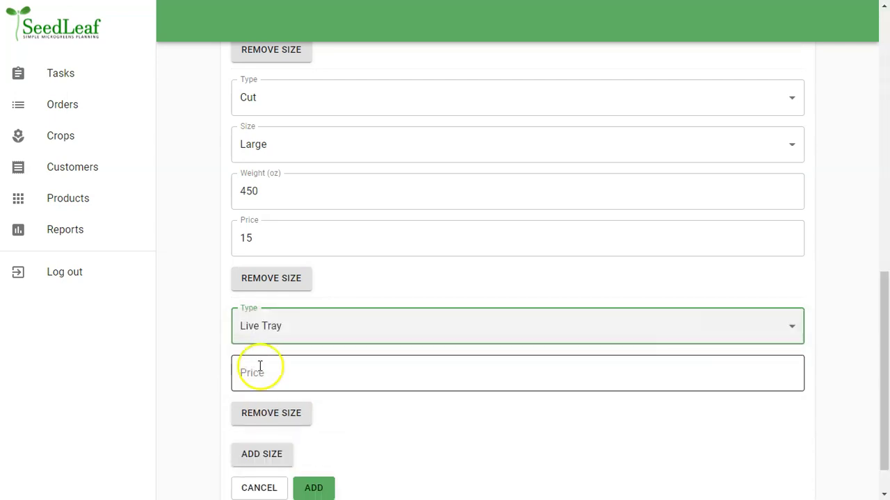
scroll(262, 375, "down", 1)
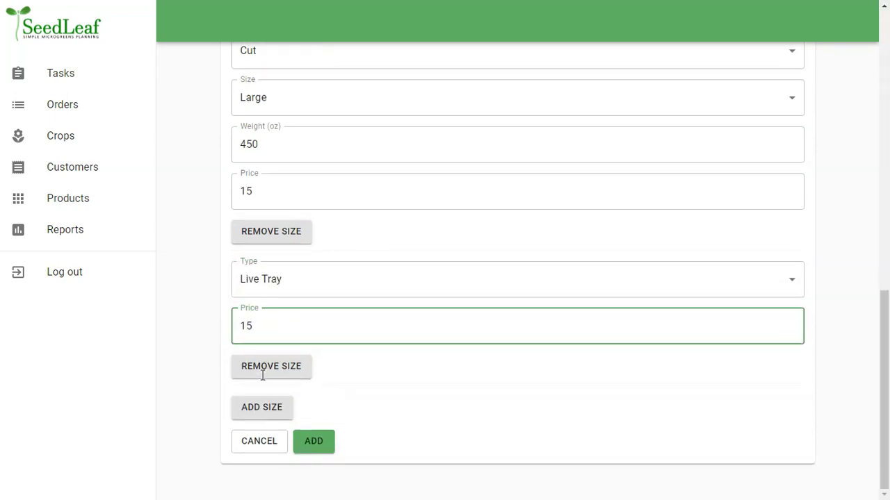
left_click(314, 442)
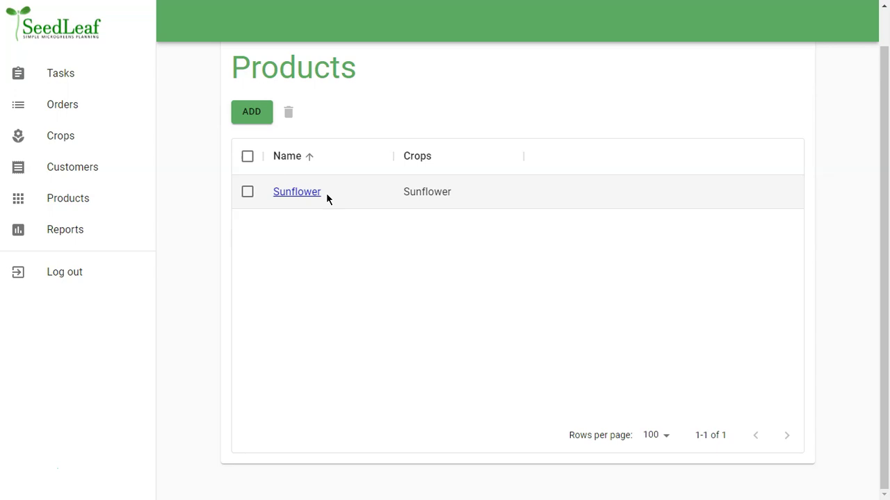
Step: Start a new product named Spicy Mix and assign Sunflower as its first crop
left_click(250, 113)
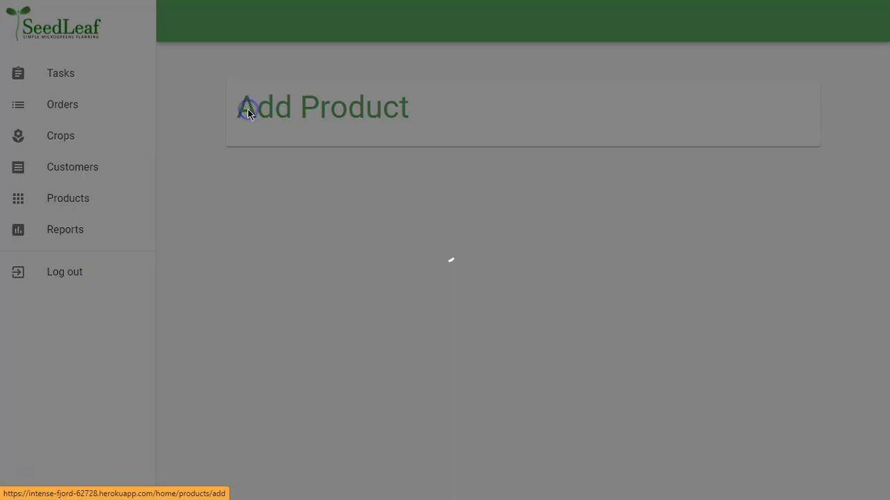
left_click(264, 152)
type("S")
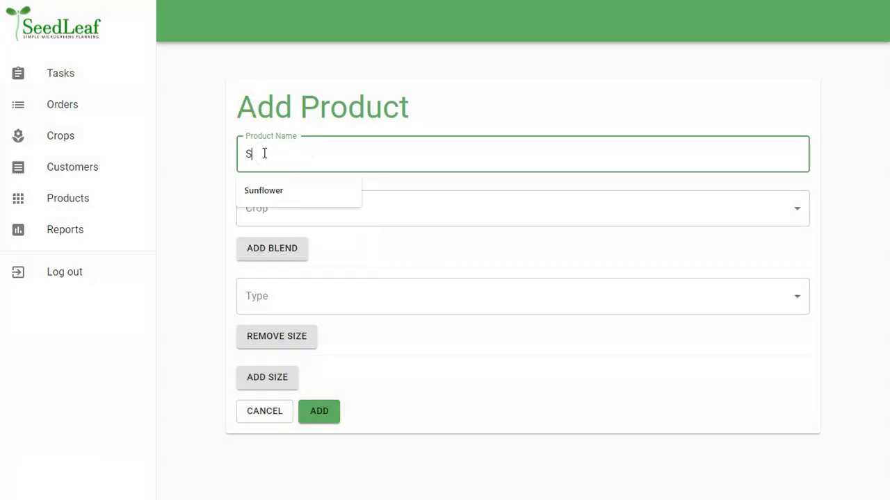
type("pi")
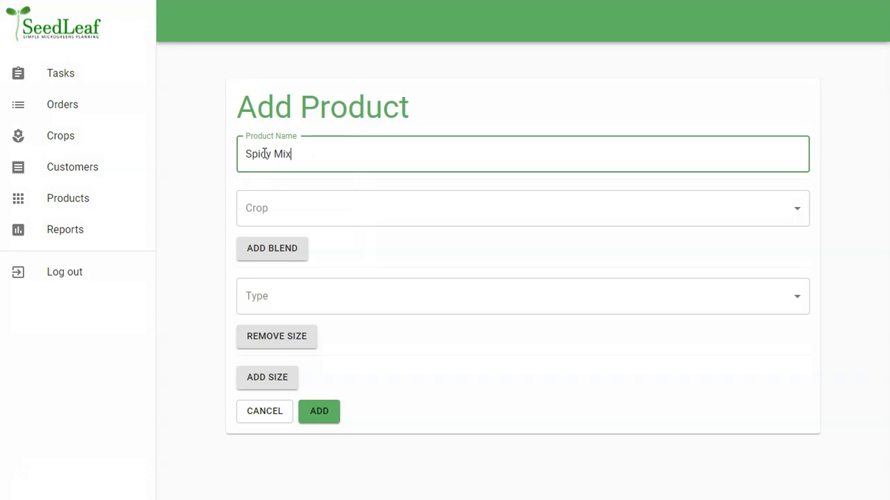
type("cy Mix")
left_click(278, 226)
scroll(302, 278, "down", 3)
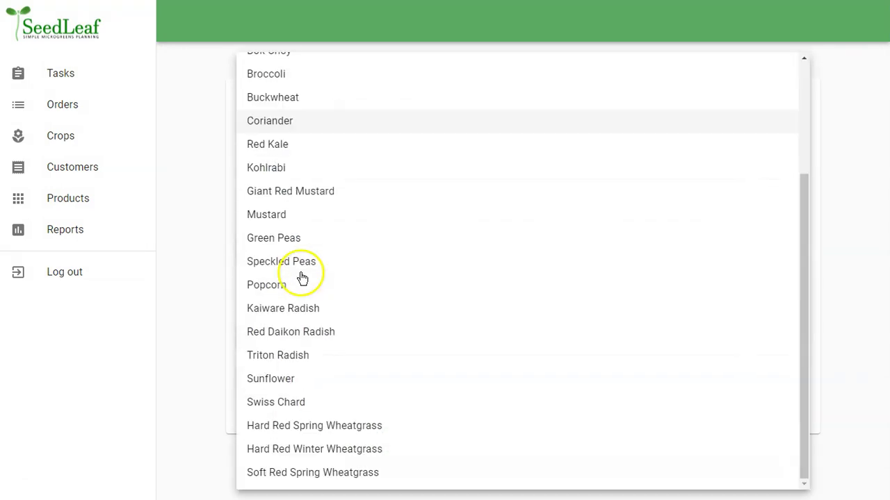
left_click(280, 380)
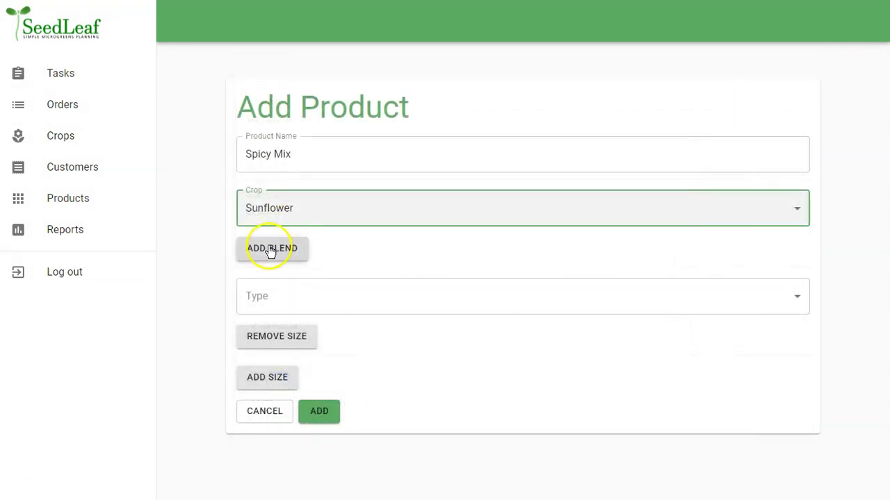
Step: Turn the product into a blend of 60% Sunflower and 40% Triton Radish
left_click(271, 248)
left_click_drag(268, 260, 127, 261)
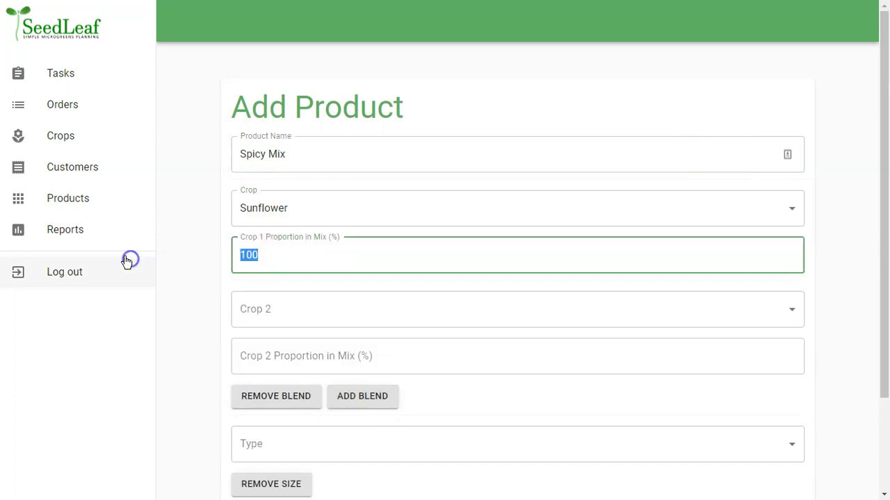
left_click(264, 310)
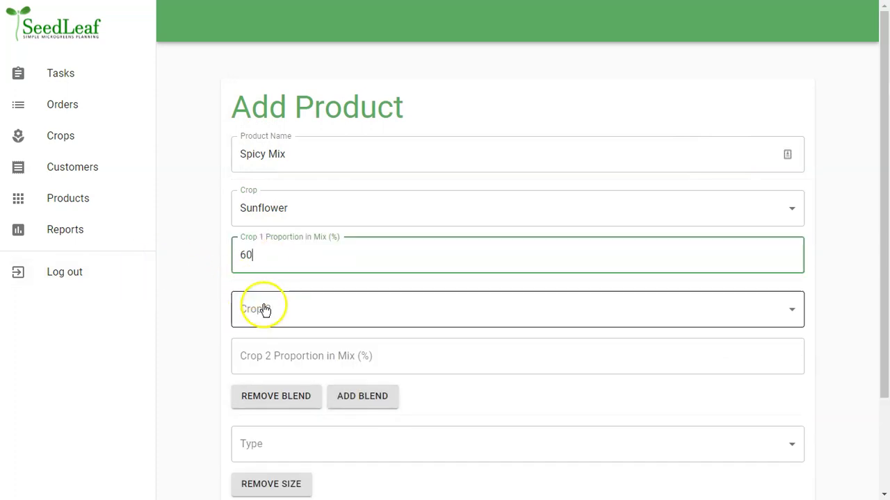
scroll(264, 310, "down", 3)
scroll(264, 310, "down", 1)
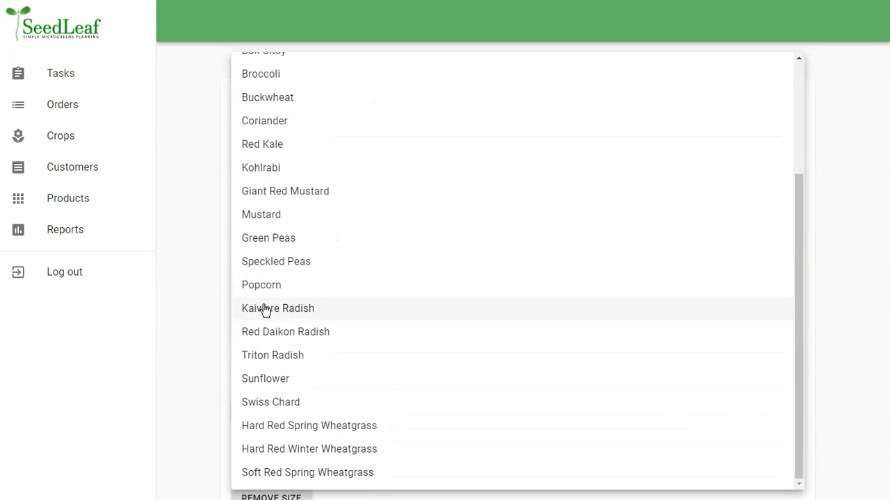
left_click(269, 351)
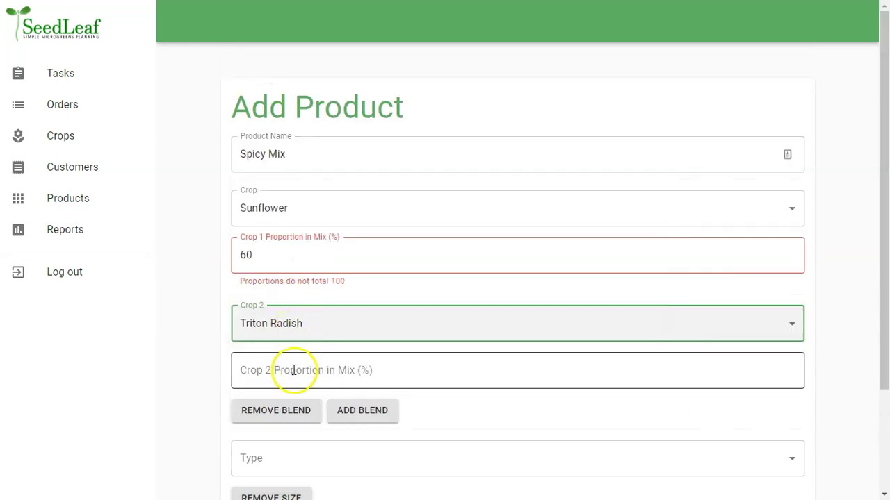
left_click(292, 371)
type("40")
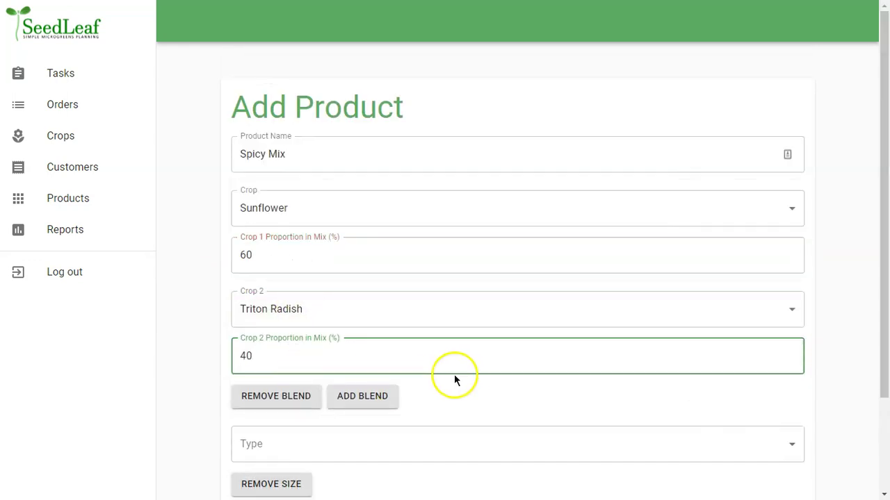
left_click(463, 375)
Step: Define the Spicy Mix's first size as Cut, Small, with a weight of 125 oz and a price of 5
scroll(462, 374, "down", 2)
left_click(313, 333)
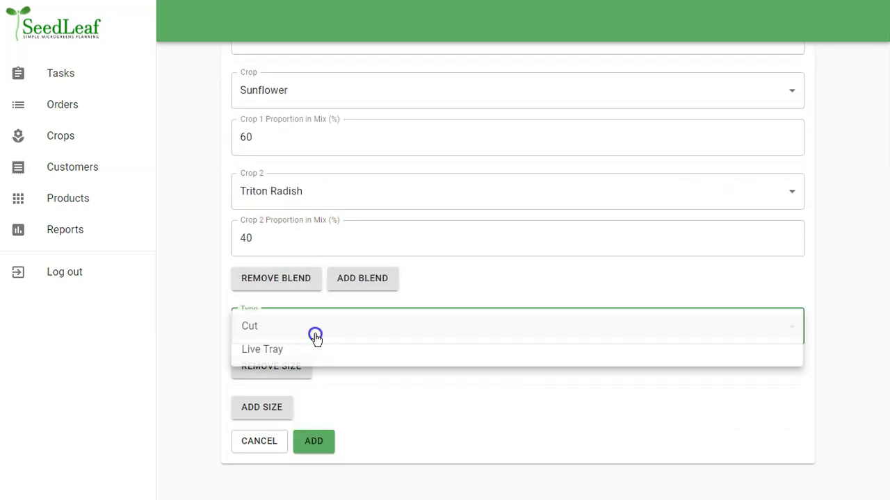
left_click(255, 328)
scroll(257, 336, "down", 2)
left_click(284, 234)
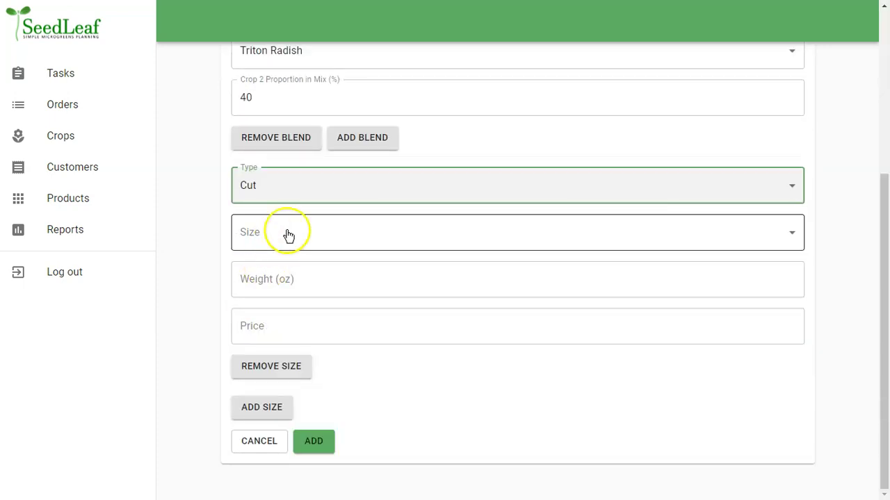
left_click(287, 235)
left_click(279, 282)
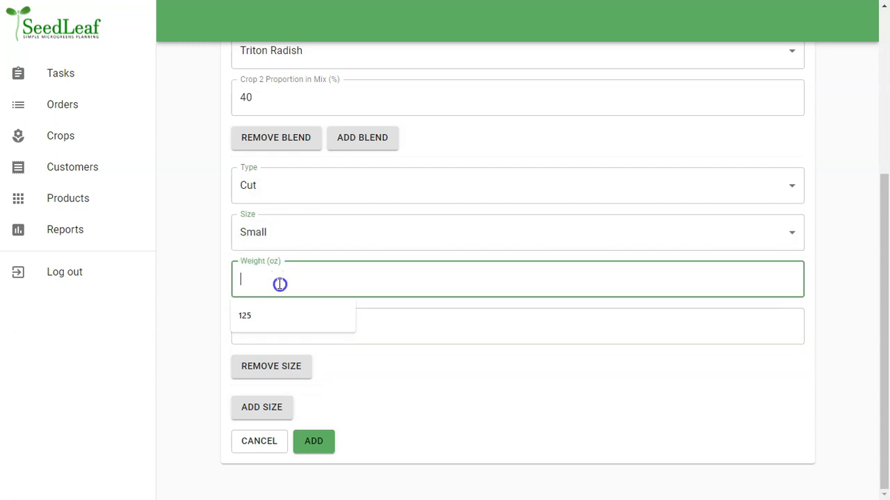
type("125")
left_click(272, 314)
type("5")
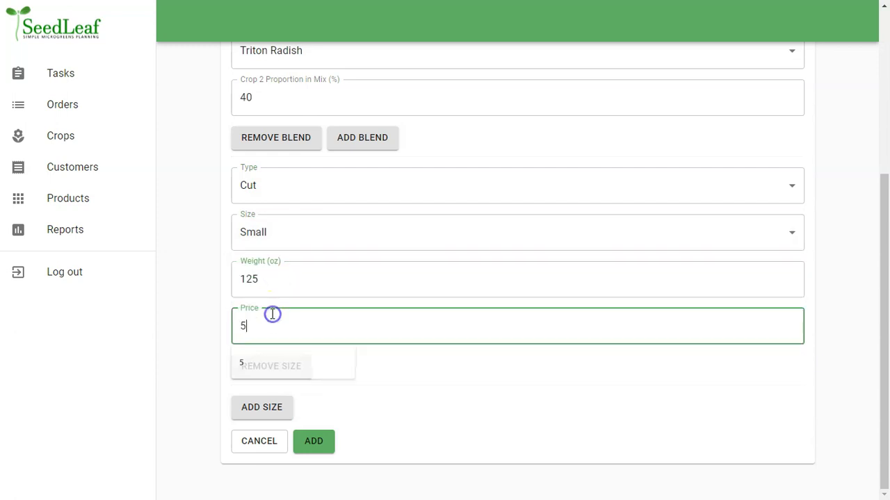
Step: Add a second size to the Spicy Mix of type Cut, Medium, with a weight of 225 oz and a price of 8
left_click(262, 405)
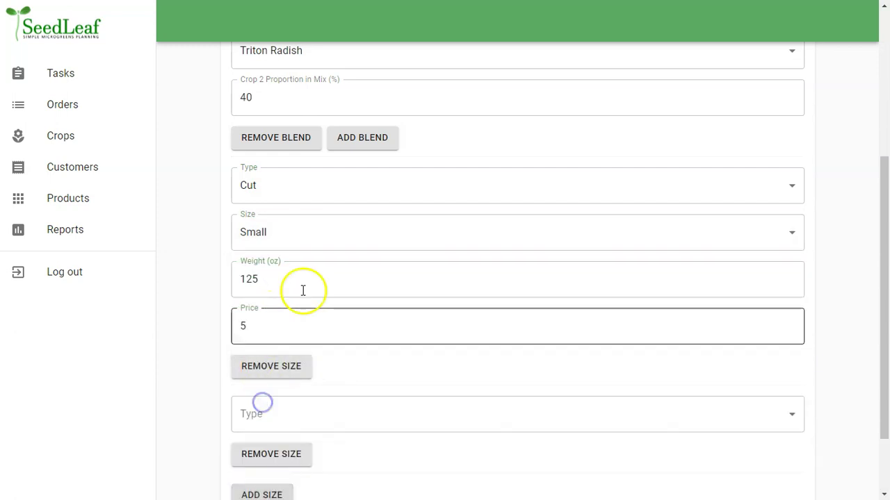
scroll(302, 288, "down", 1)
left_click(259, 344)
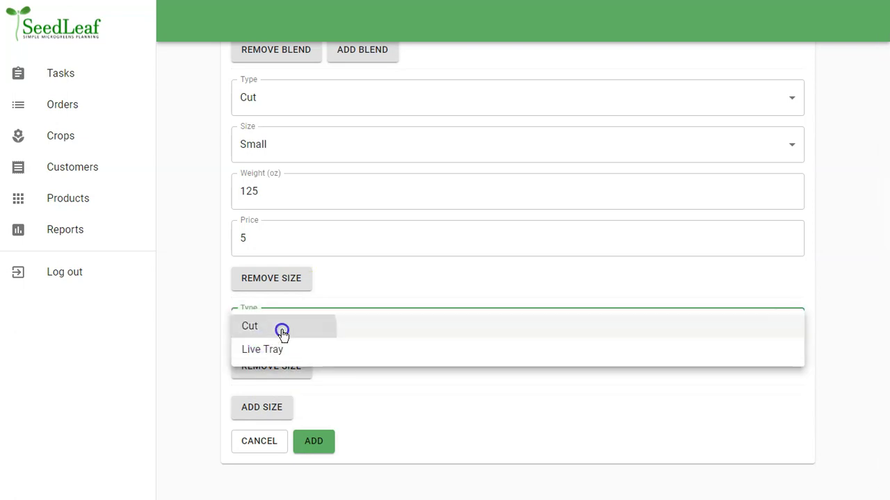
left_click(281, 331)
scroll(274, 278, "down", 2)
left_click(271, 239)
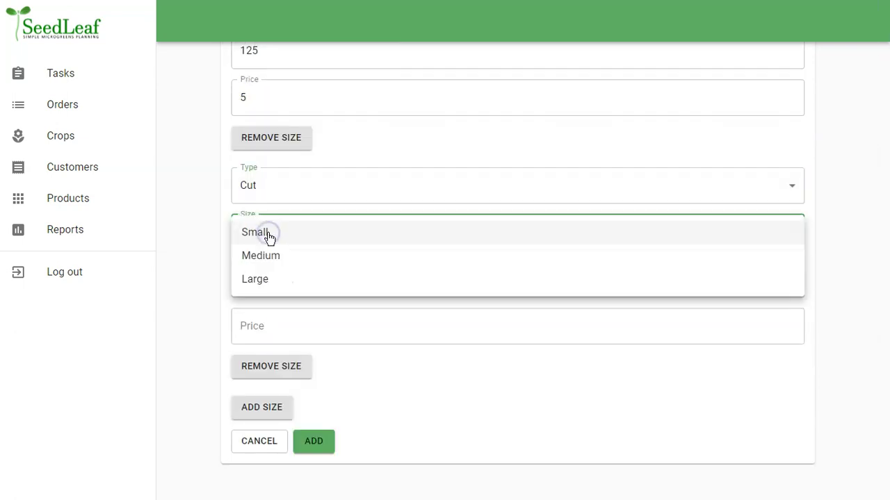
left_click(270, 238)
left_click(258, 238)
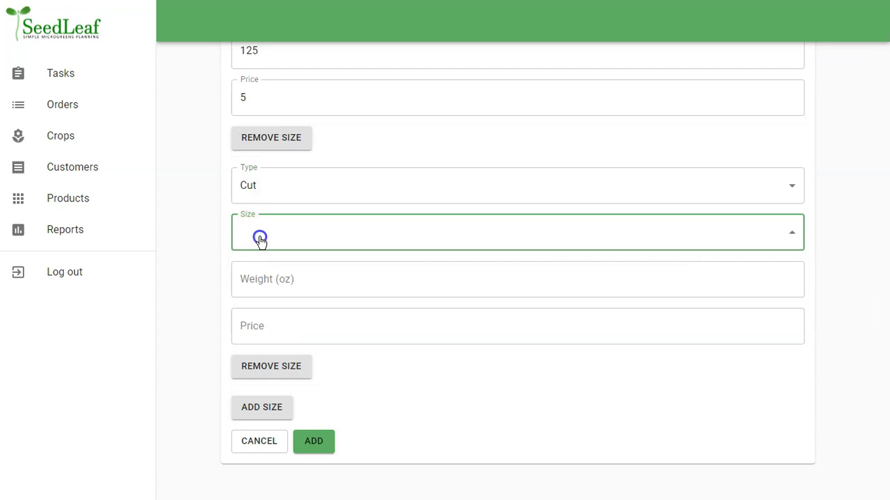
left_click(277, 256)
left_click(277, 281)
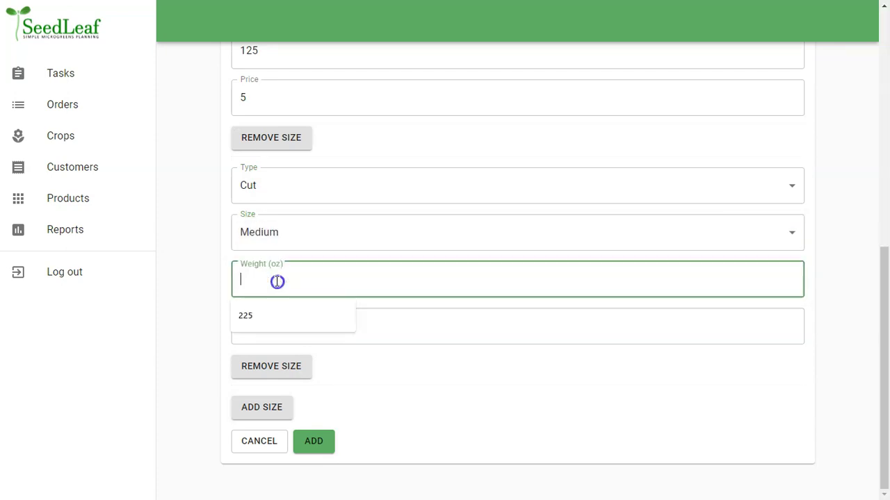
type("225")
left_click(270, 326)
type("8")
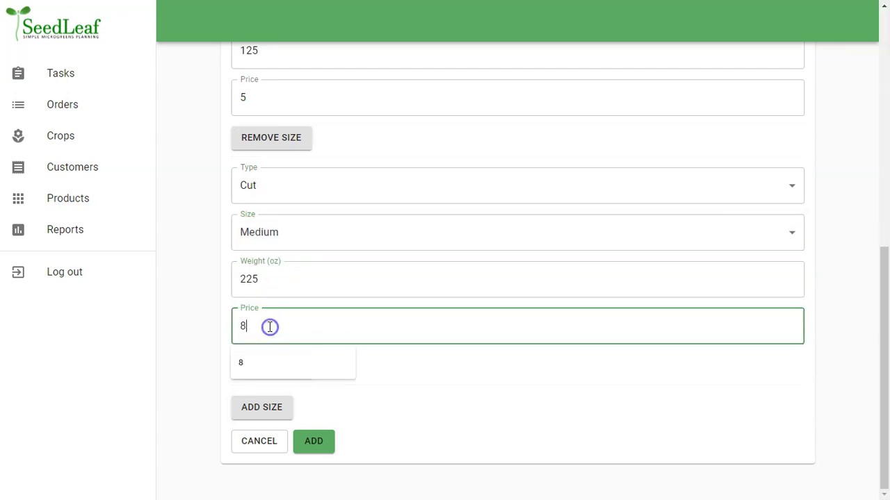
Step: Add a third size to the Spicy Mix of type Cut, Large, with a weight of 450 oz and a price of 15
left_click(258, 403)
scroll(258, 405, "down", 2)
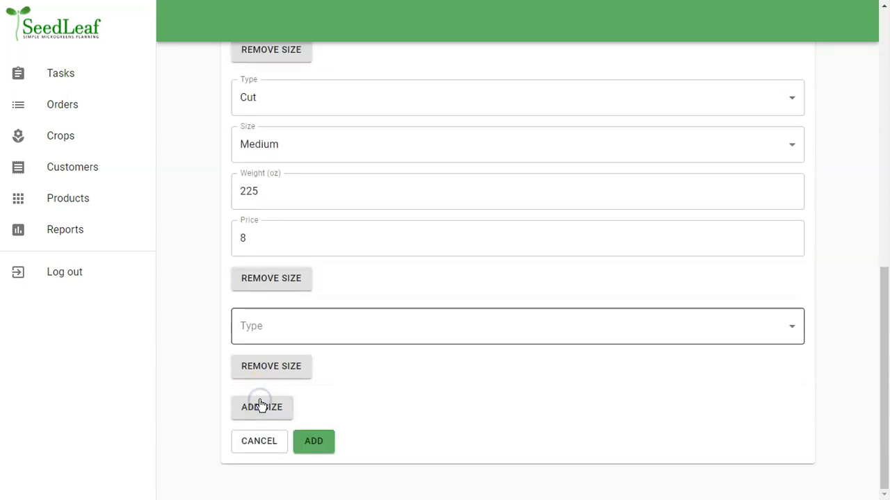
left_click(299, 328)
left_click(268, 324)
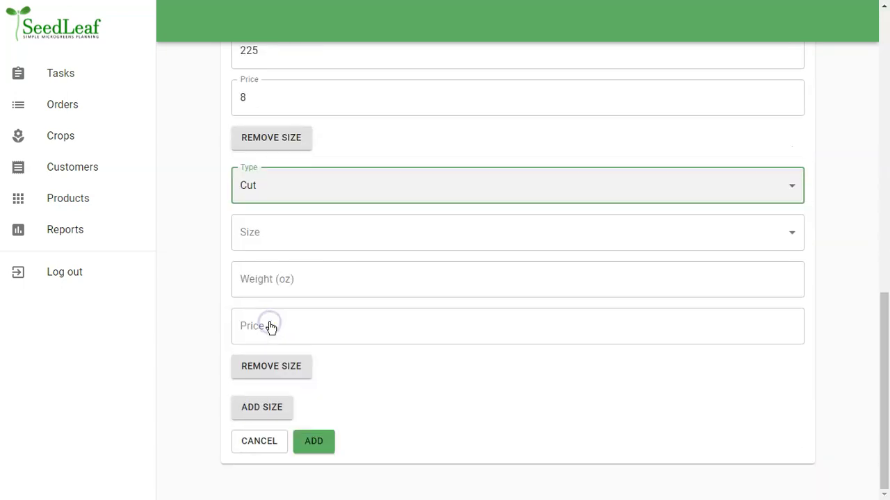
left_click(271, 236)
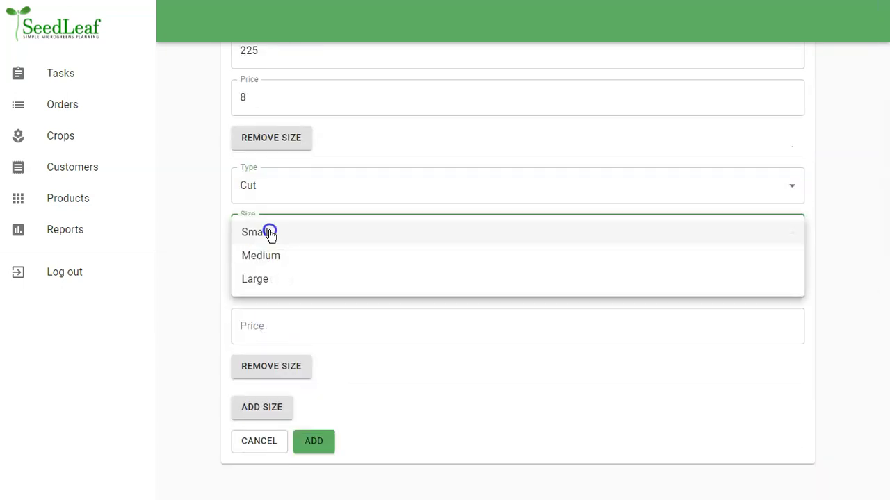
left_click(271, 279)
left_click(262, 278)
type("45")
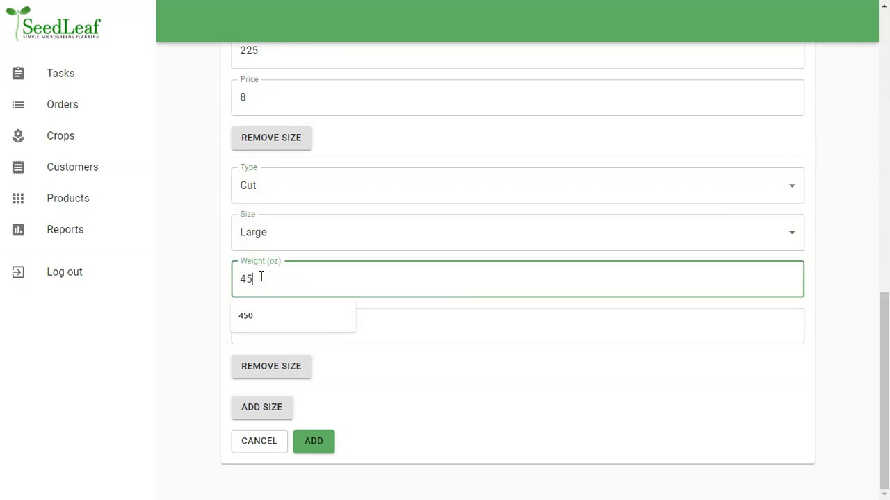
type("0")
key("Tab")
type("15")
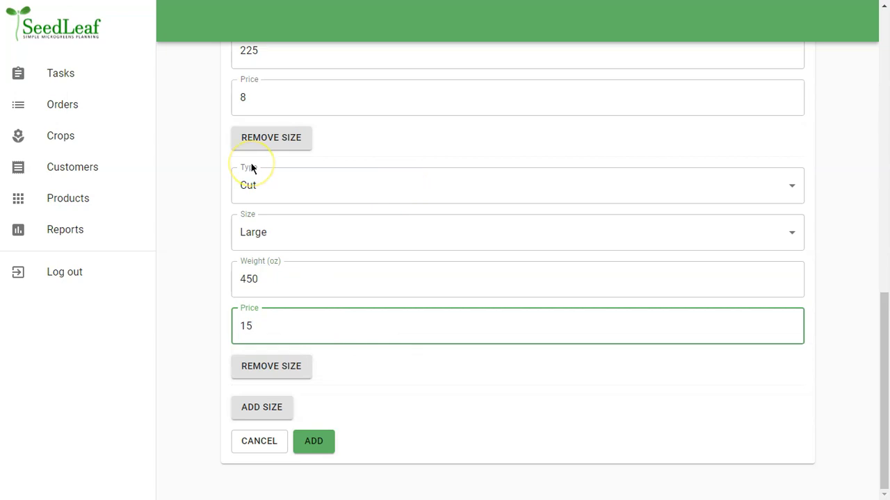
Step: Review the Spicy Mix's blend proportions and sizes, and save the product
scroll(341, 195, "up", 7)
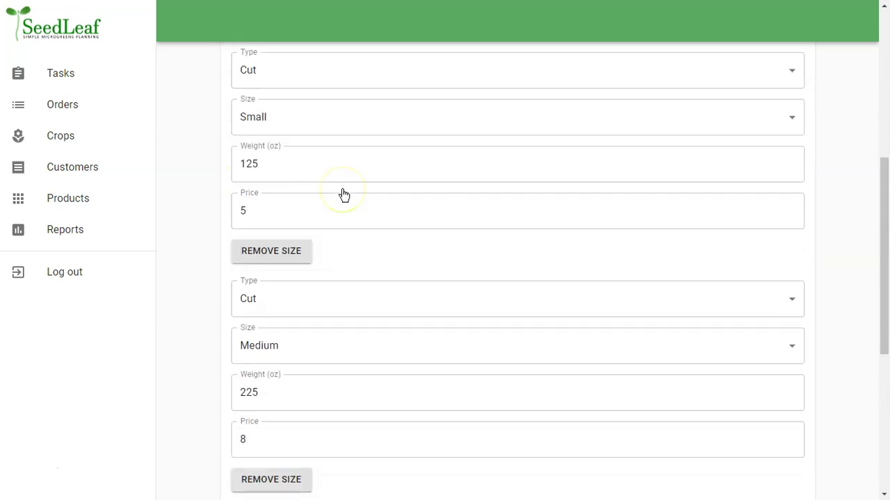
scroll(341, 189, "up", 3)
scroll(342, 194, "down", 10)
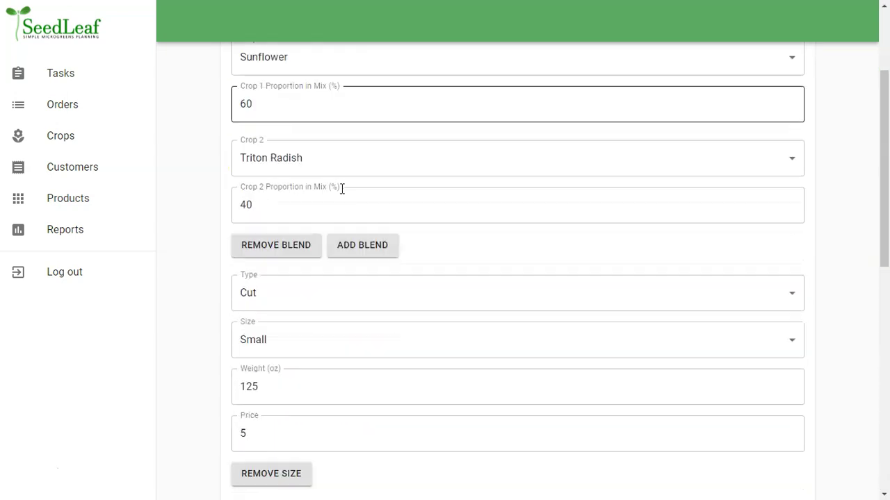
left_click(338, 360)
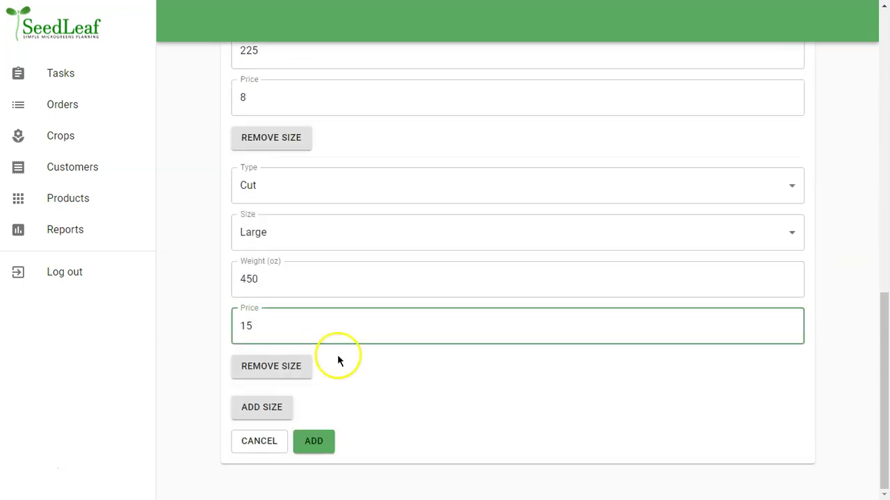
left_click(316, 439)
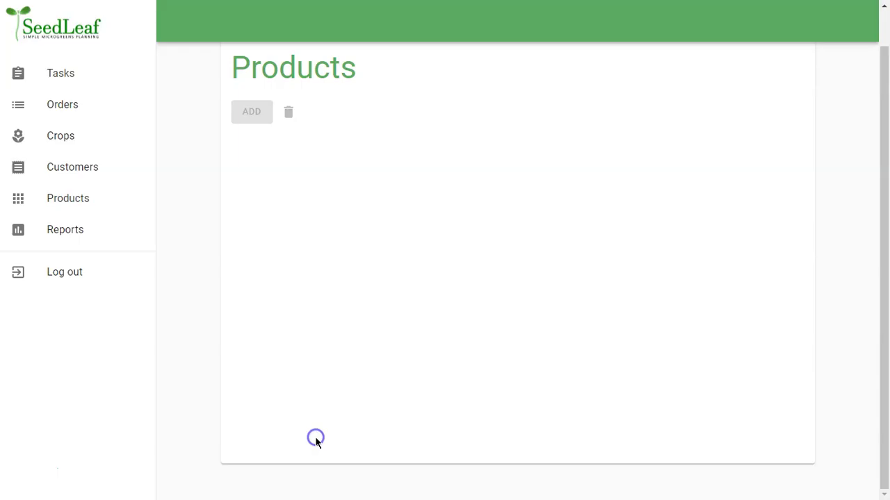
left_click(280, 276)
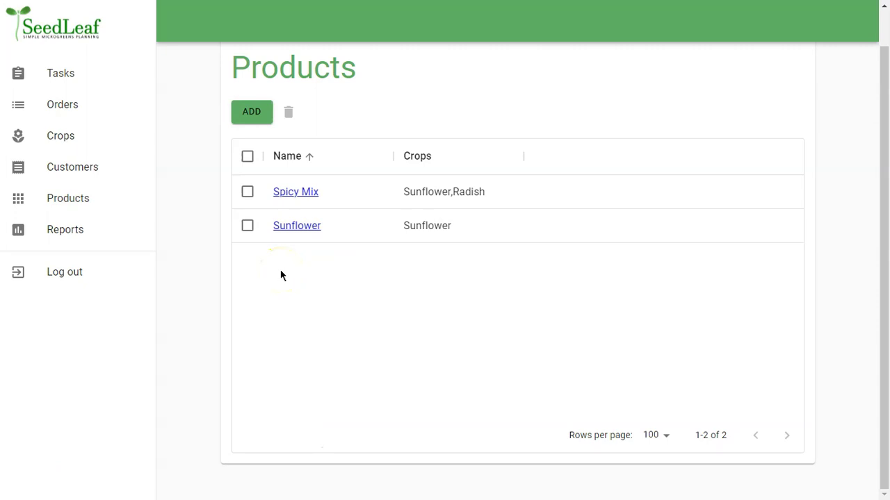
Step: Add a new customer named Chris's Cafe with the type Cafe, leaving the contact and address details blank
left_click(73, 167)
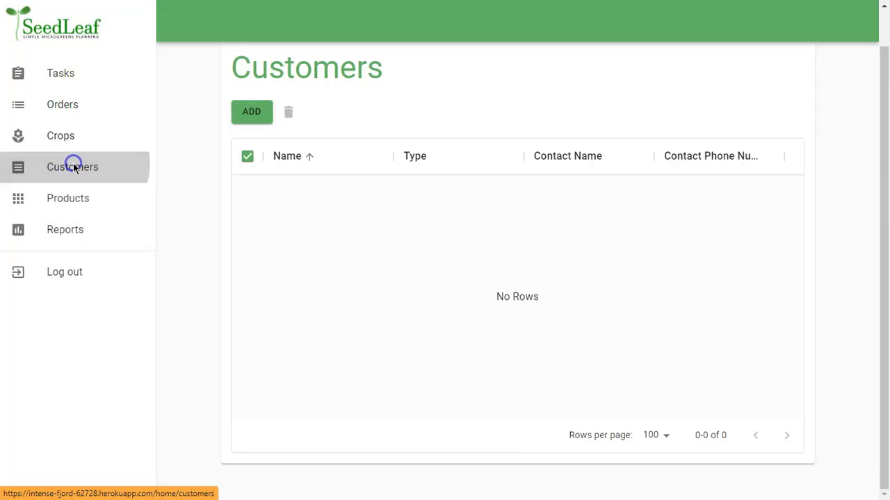
left_click(262, 115)
left_click(304, 155)
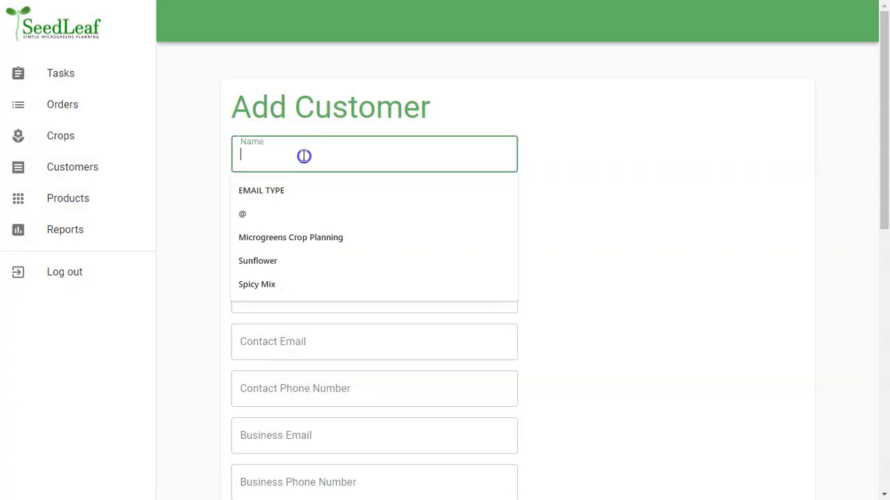
type("Chris's Cafe")
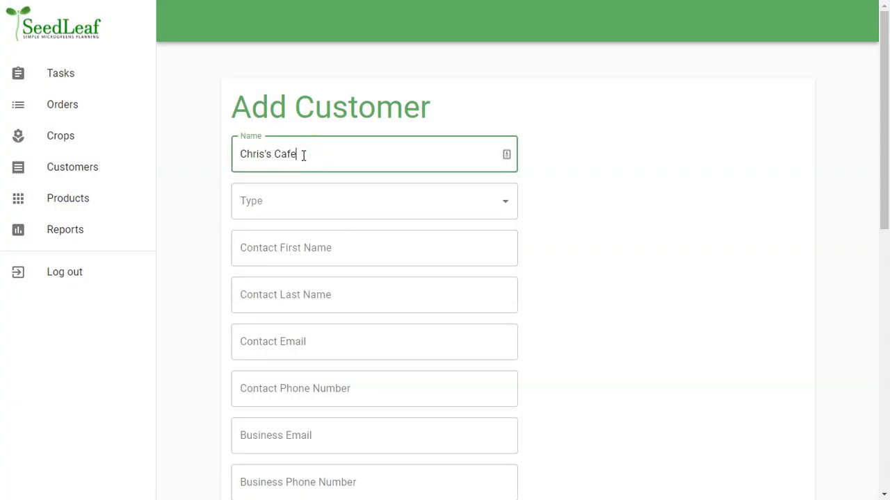
key("Tab")
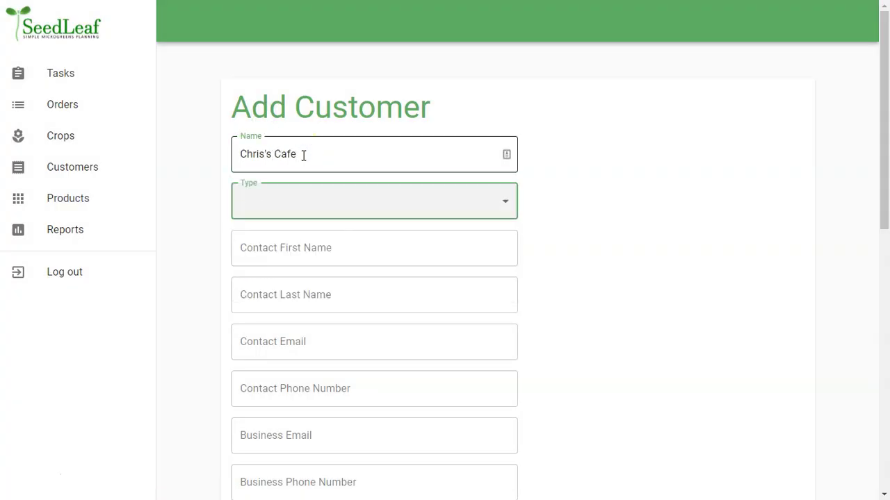
left_click(502, 207)
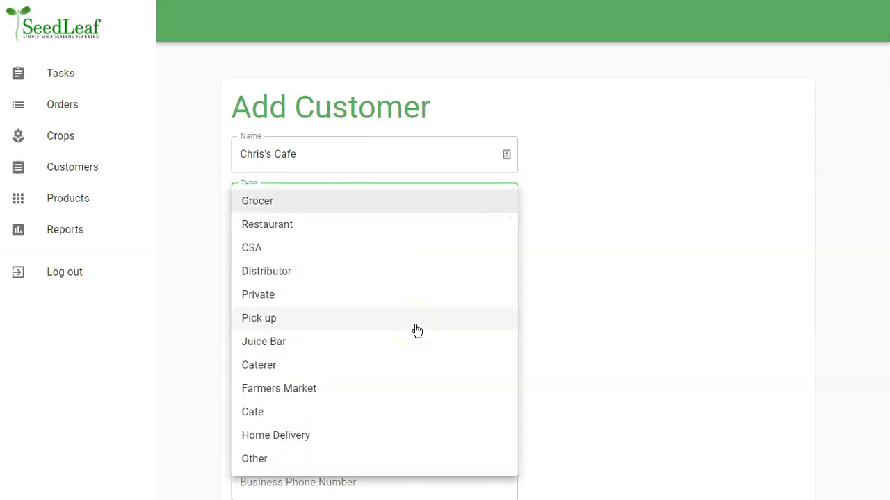
left_click(270, 411)
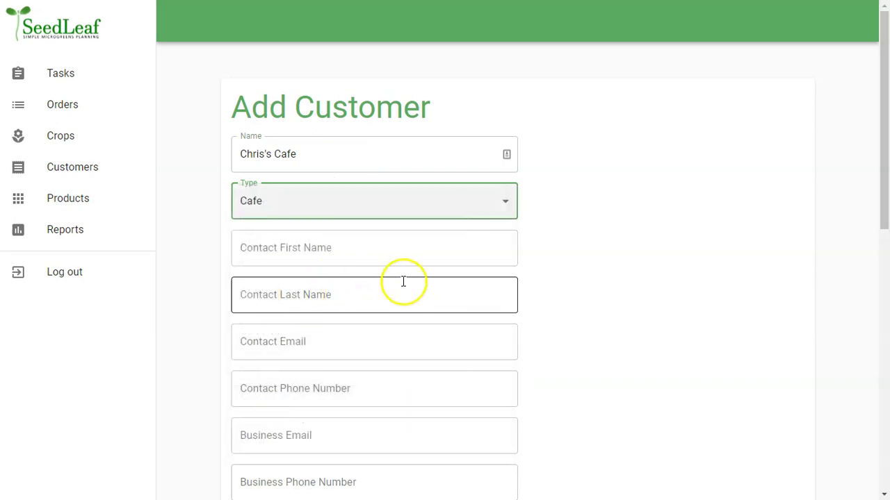
scroll(403, 280, "down", 9)
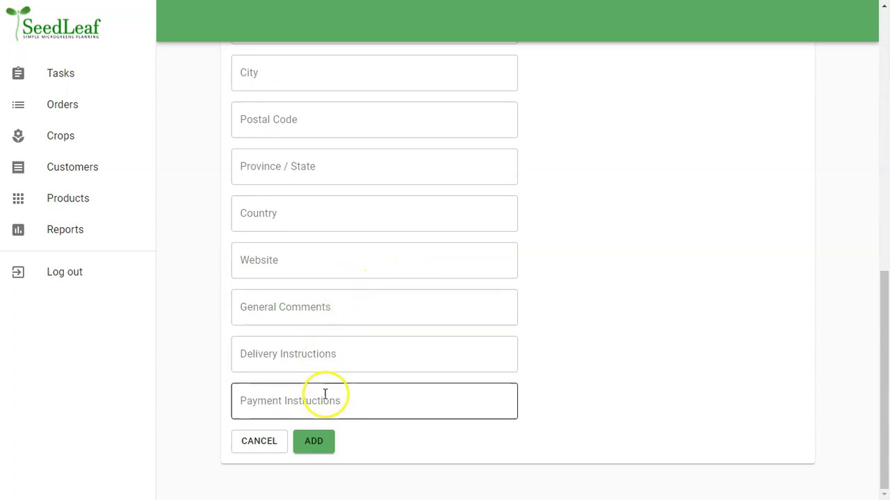
left_click(313, 443)
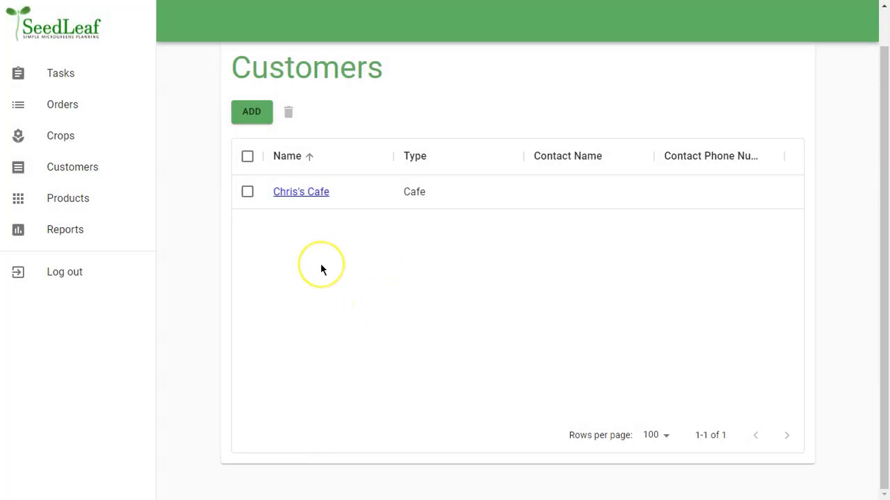
Step: Add a second customer named Bob's Grocer with the type Grocer, leaving the remaining details blank
left_click(251, 111)
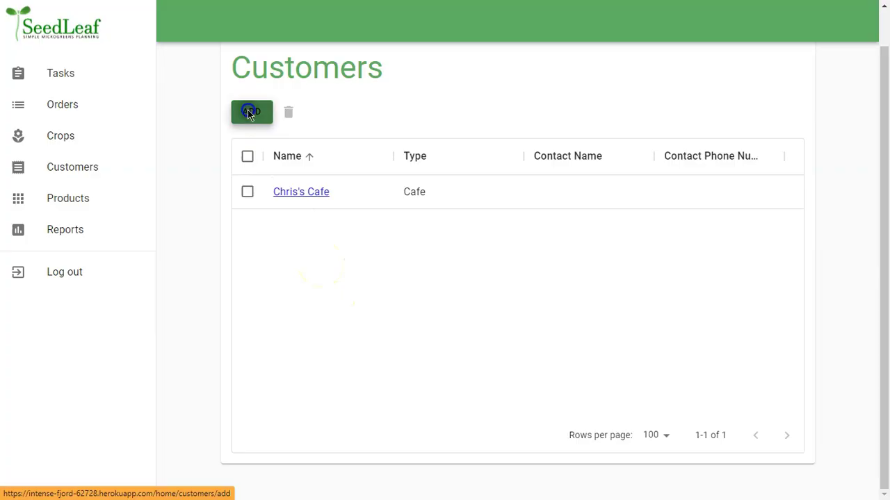
left_click(315, 147)
type("Bob;")
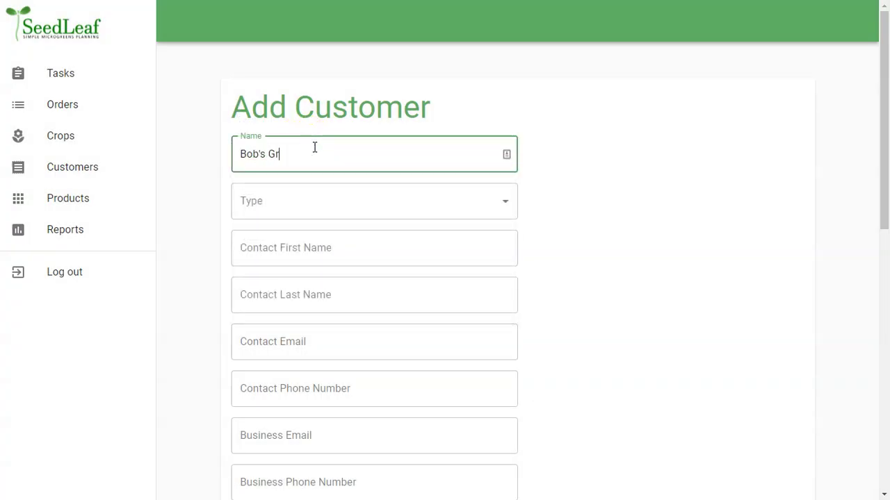
key("Tab")
left_click(320, 206)
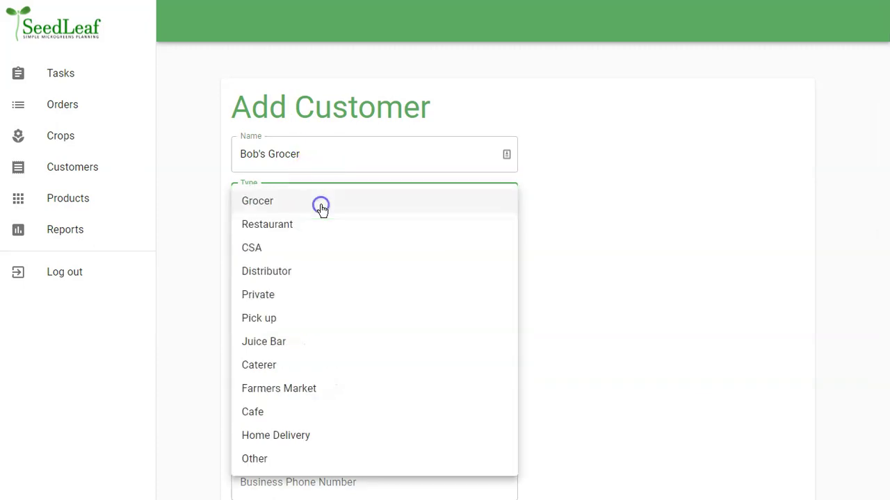
left_click(270, 207)
scroll(292, 312, "down", 8)
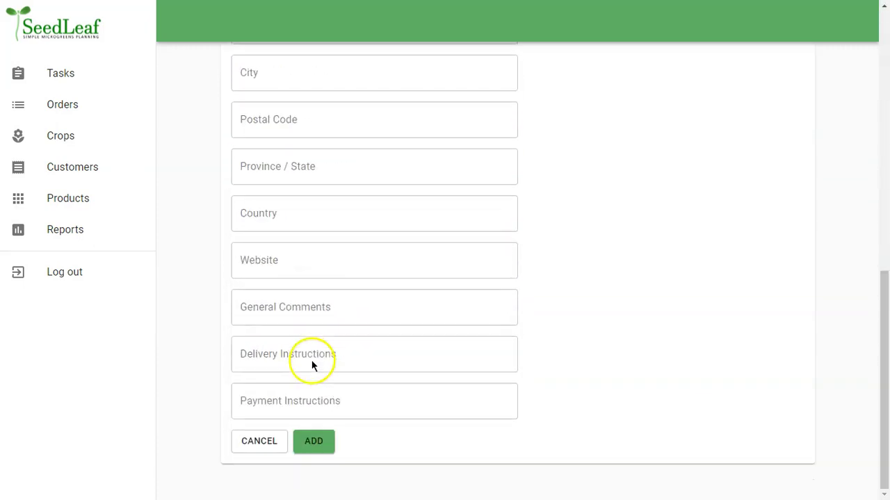
left_click(312, 442)
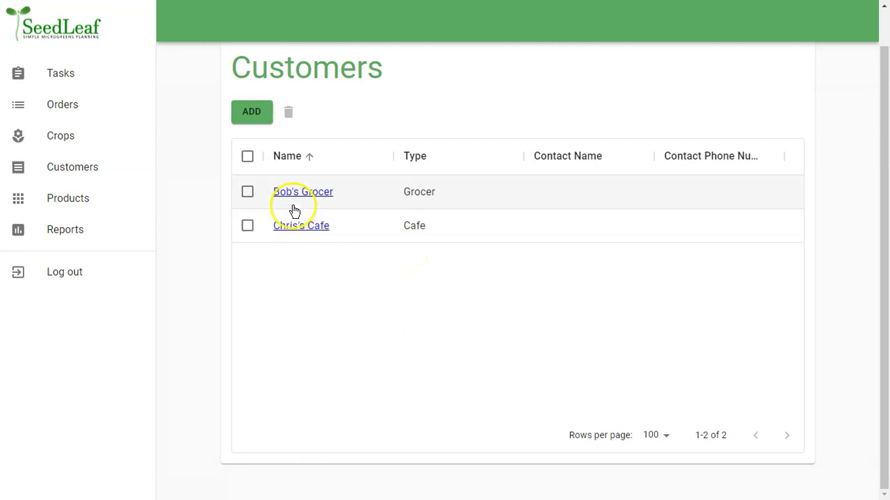
Step: Start a new order for Chris's Cafe with a harvest date of 2021/09/10
left_click(64, 106)
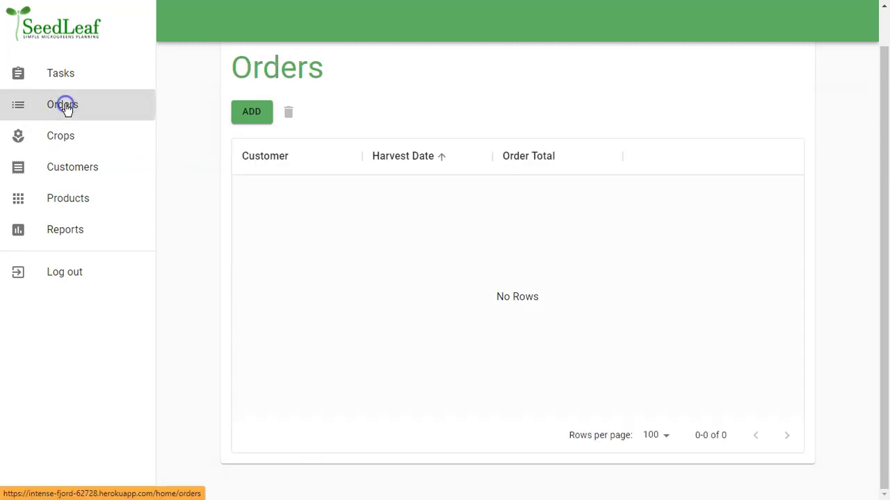
left_click(261, 119)
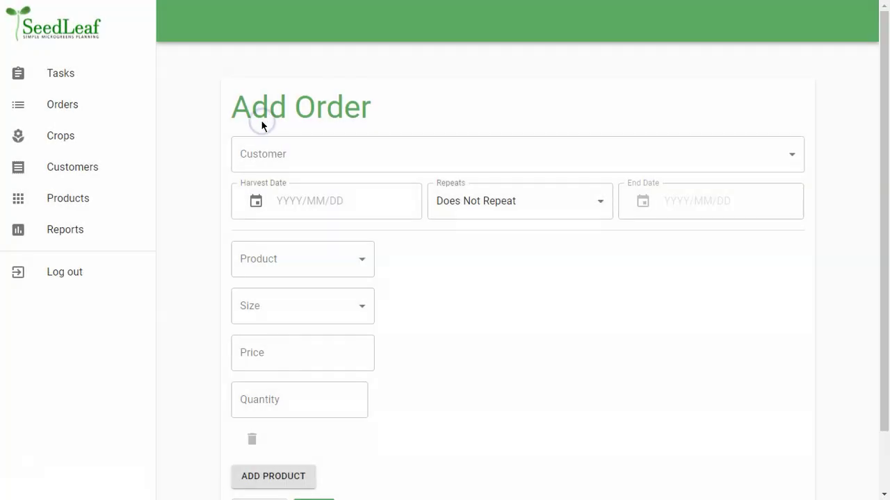
left_click(280, 138)
left_click(285, 161)
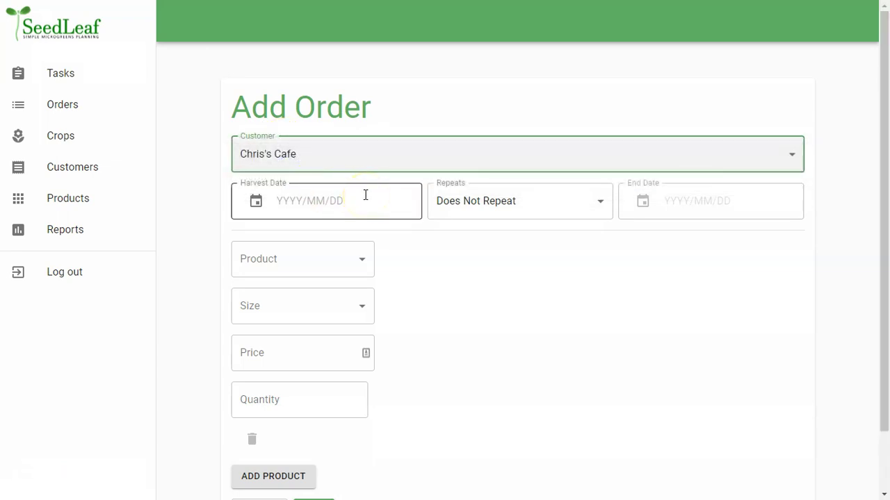
left_click(308, 205)
left_click(255, 201)
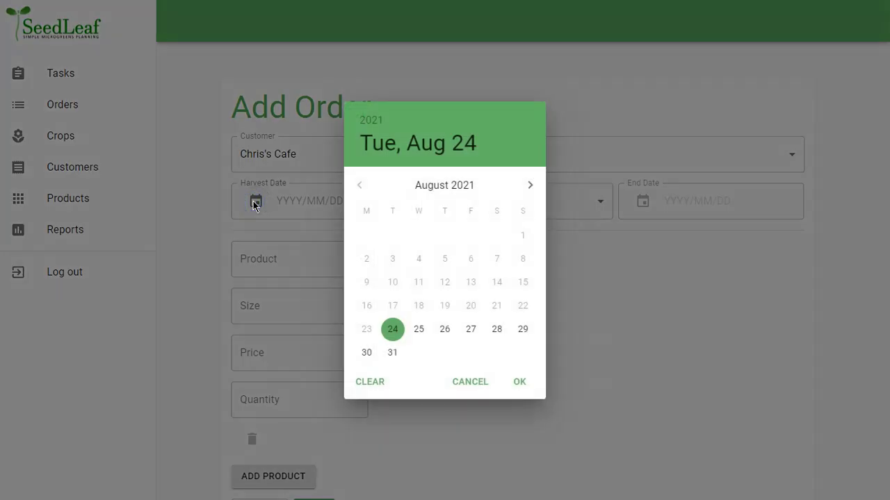
left_click(529, 194)
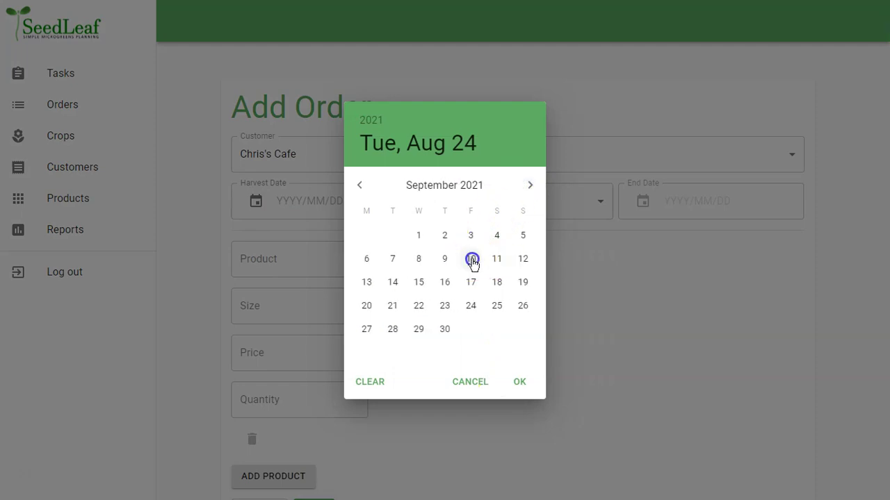
left_click(472, 259)
Step: Set the Chris's Cafe order to repeat weekly and check its end date in the calendar
left_click(559, 202)
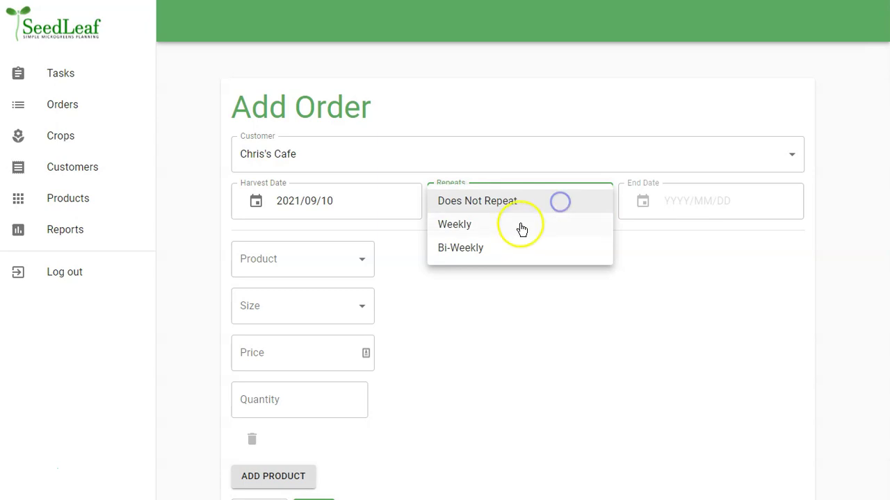
left_click(521, 228)
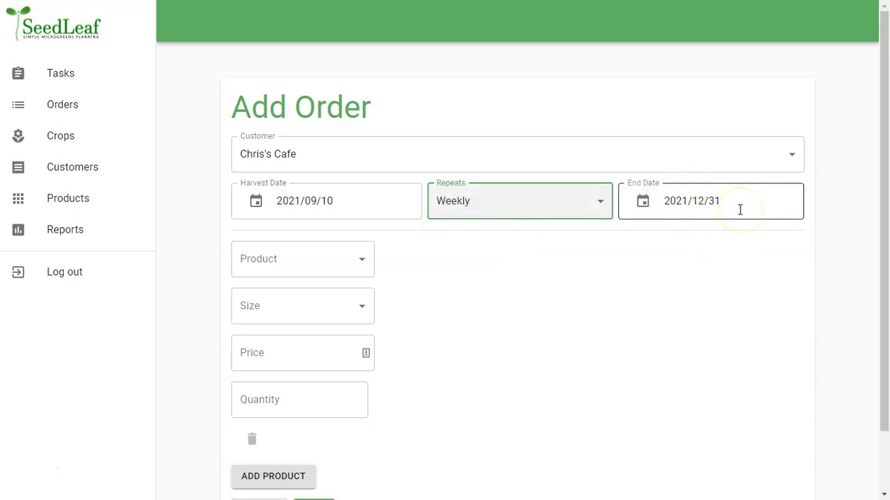
left_click(646, 204)
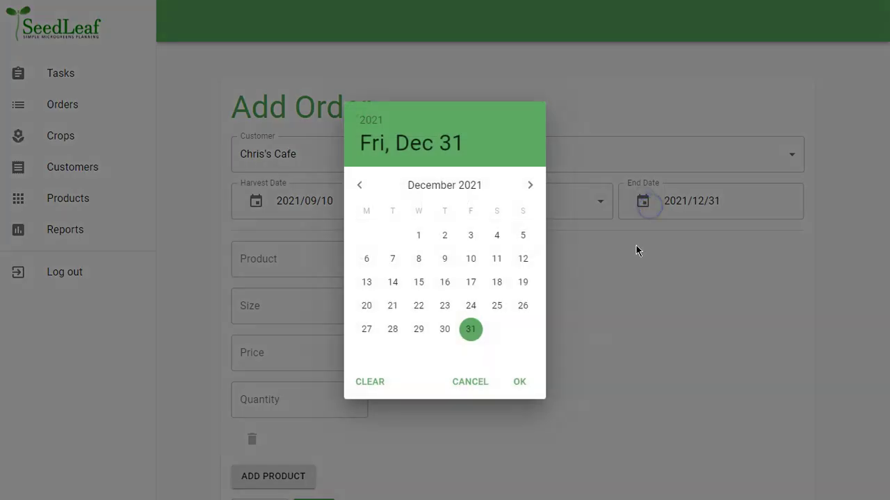
left_click(626, 262)
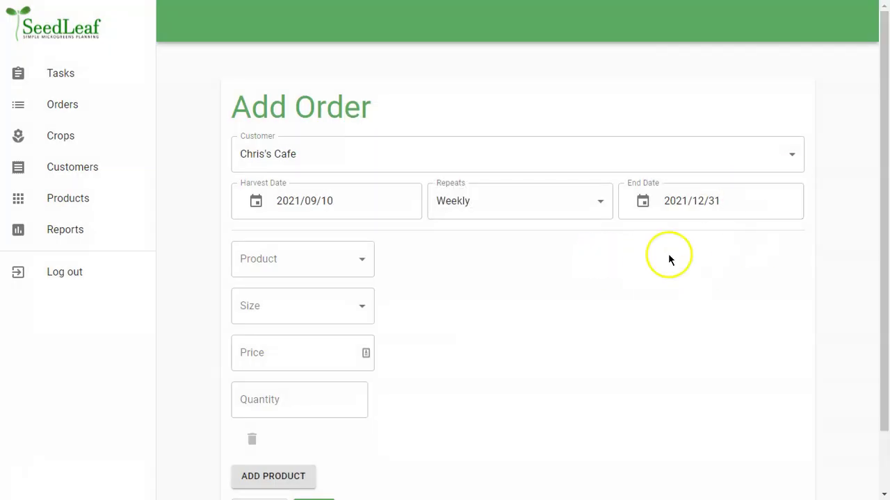
Step: Try the Chris's Cafe order as Does Not Repeat, and switch it back to Weekly
left_click(610, 202)
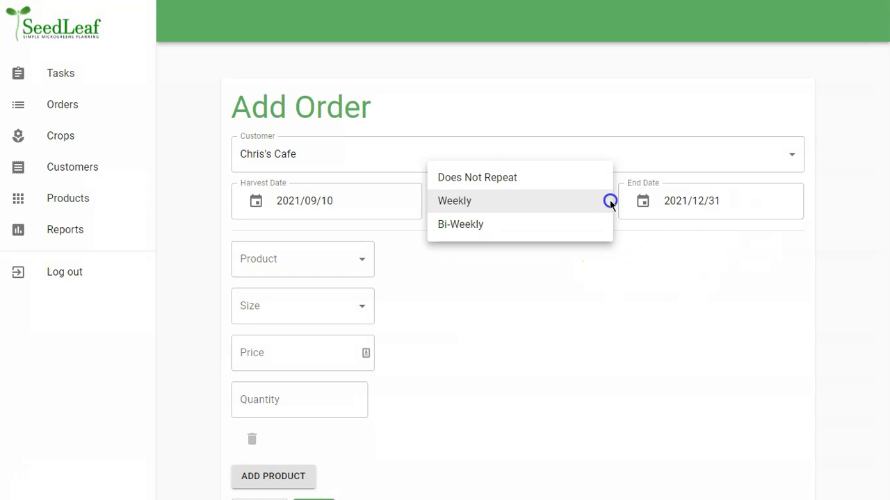
left_click(512, 174)
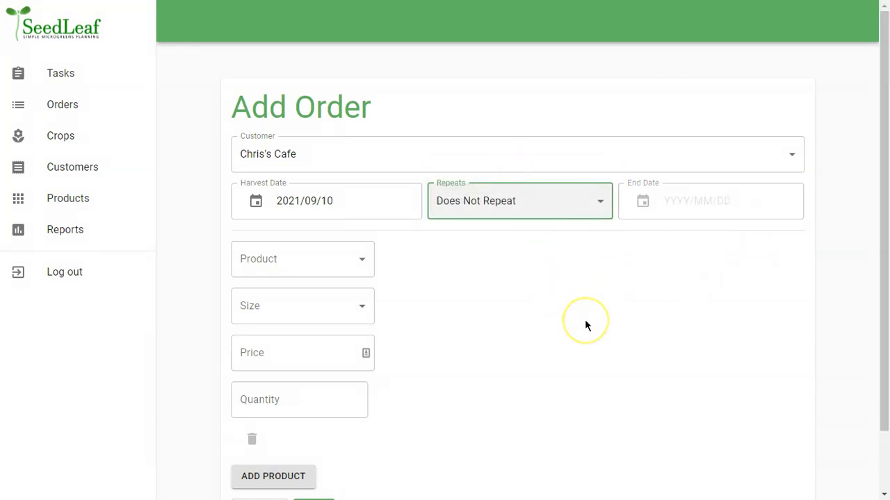
left_click(596, 202)
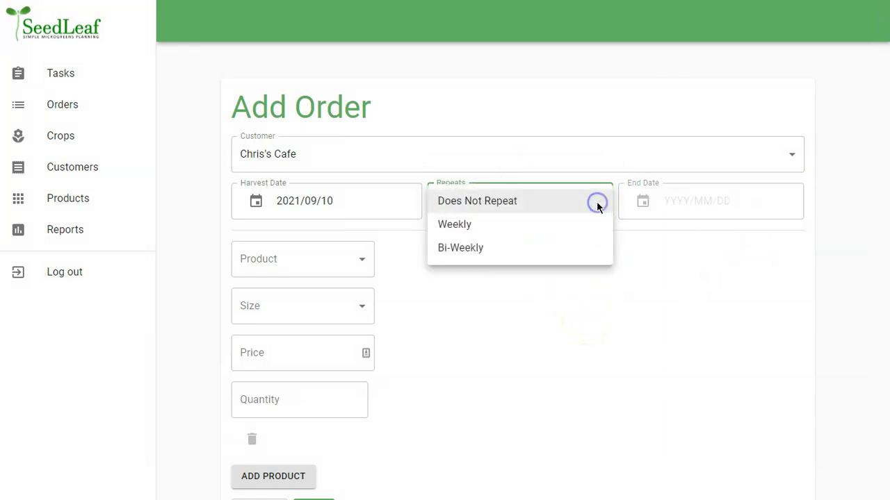
left_click(485, 224)
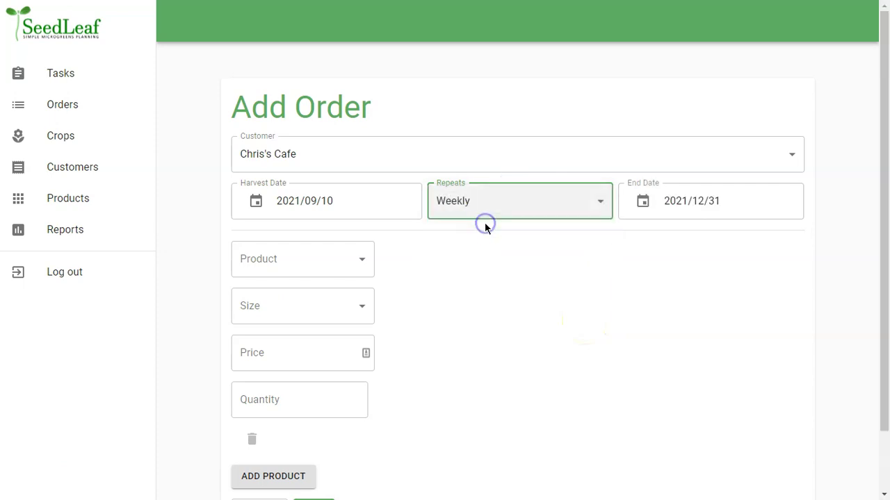
Step: Put the Spicy Mix in size Large with a quantity of 2 on the order, and save it
left_click(358, 261)
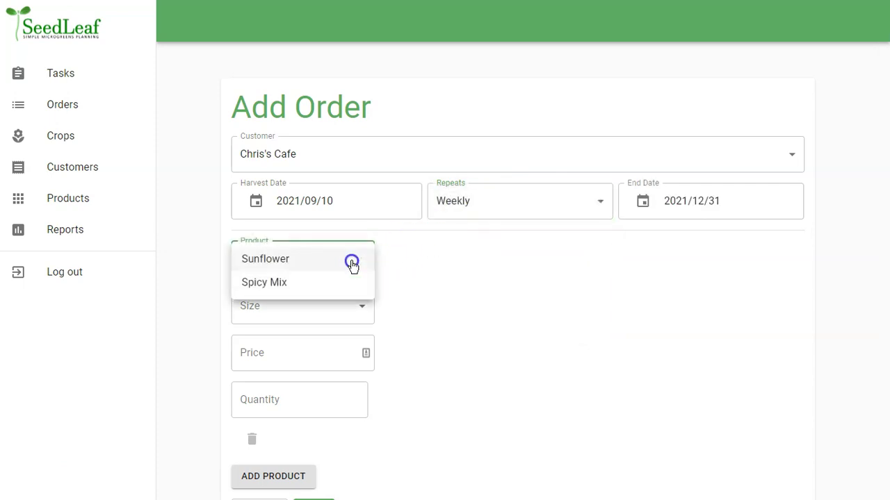
left_click(285, 282)
left_click(353, 311)
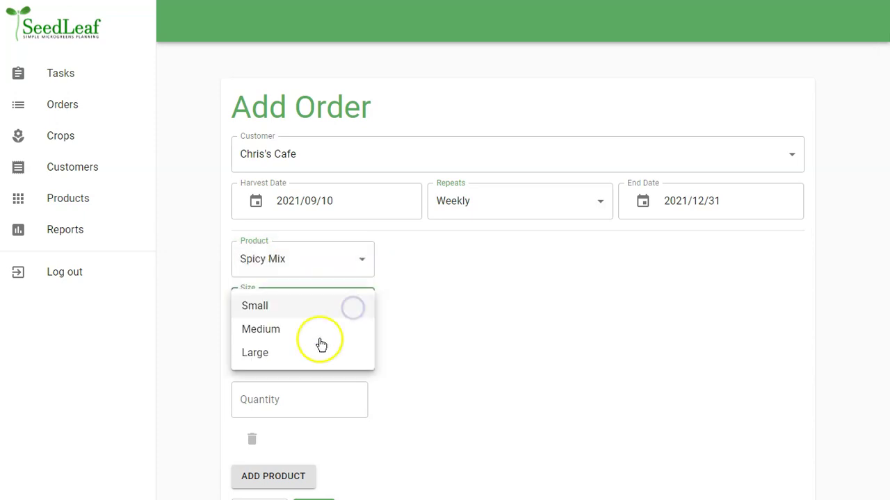
left_click(301, 352)
scroll(320, 351, "down", 2)
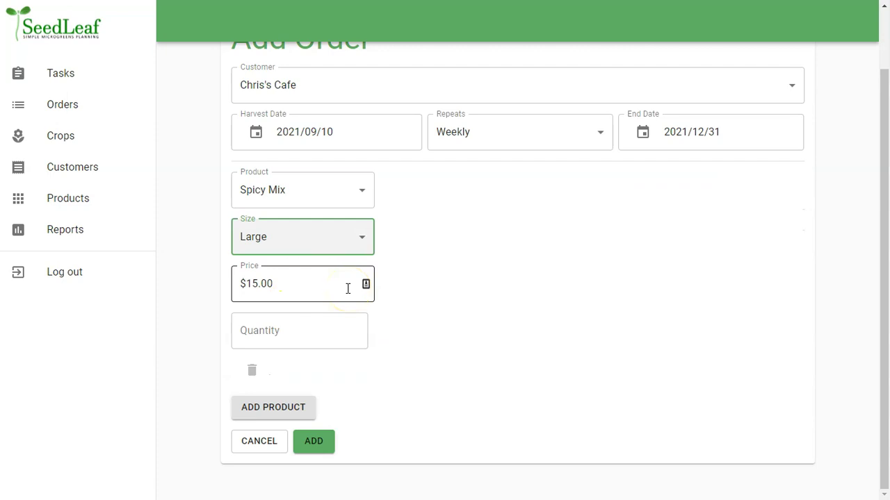
left_click(294, 337)
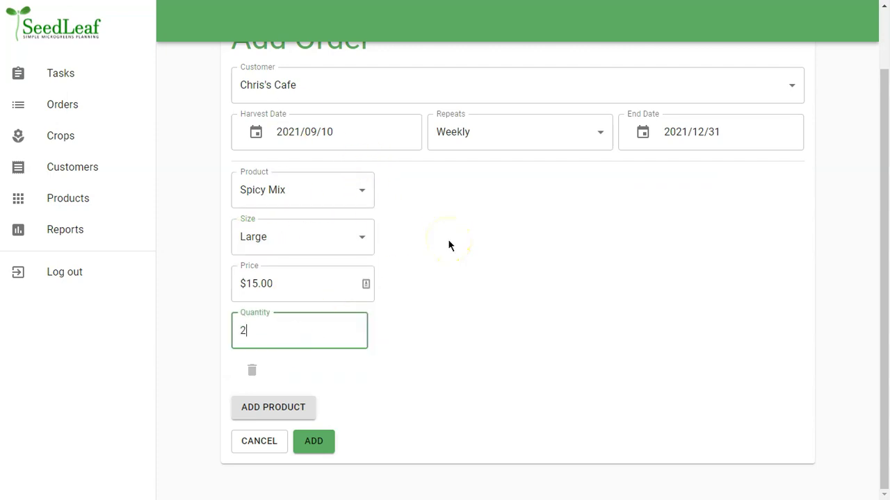
left_click(316, 443)
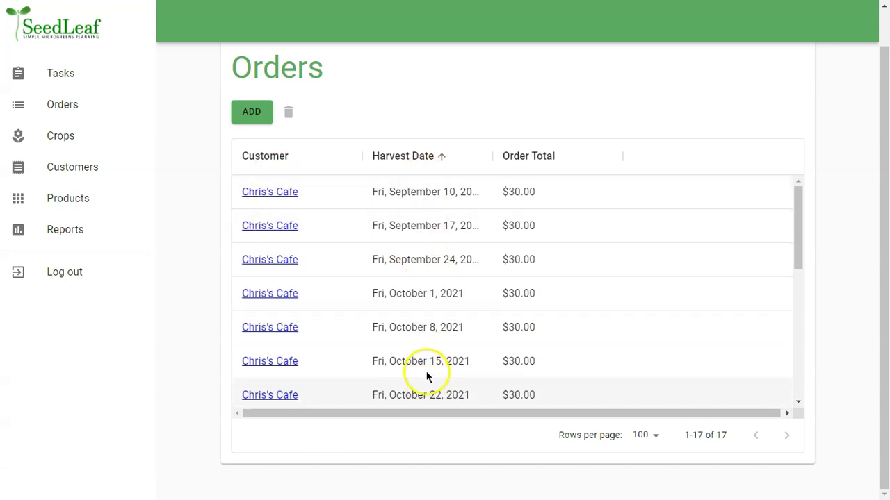
Step: Start a new order for Bob's Grocer with a harvest date of 2021/09/10, repeating weekly
left_click(253, 113)
left_click(276, 149)
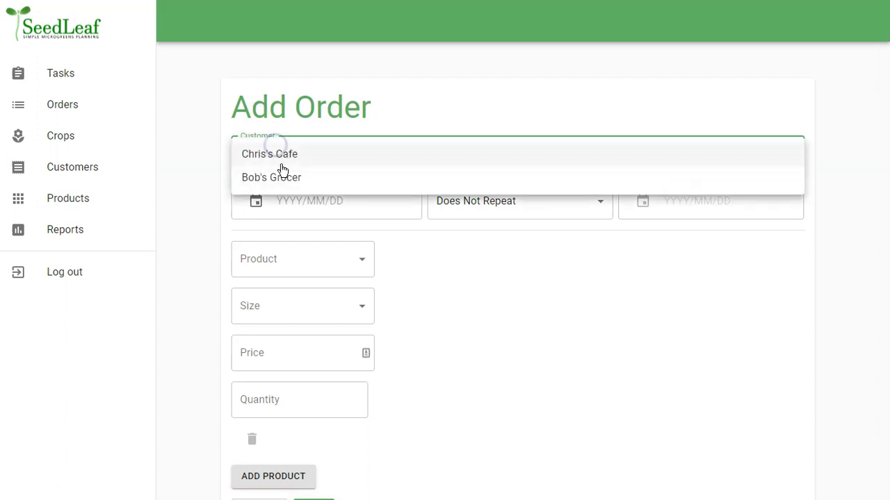
left_click(284, 175)
left_click(292, 207)
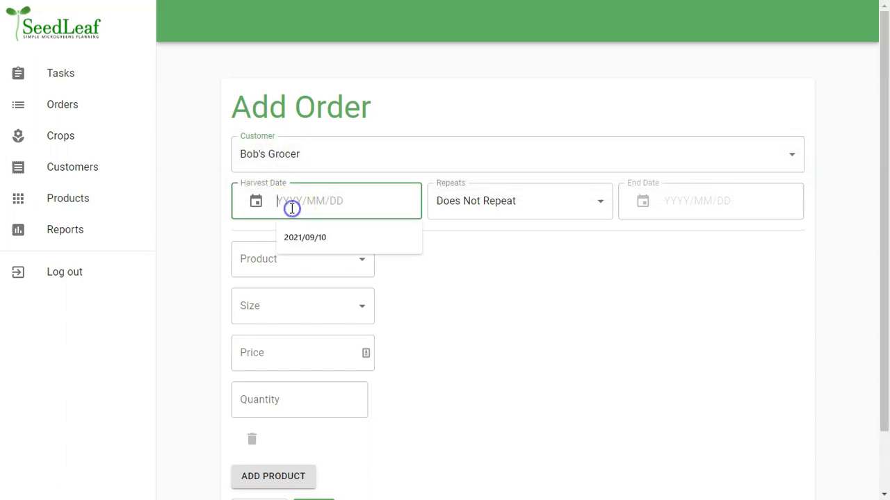
left_click(311, 244)
left_click(545, 200)
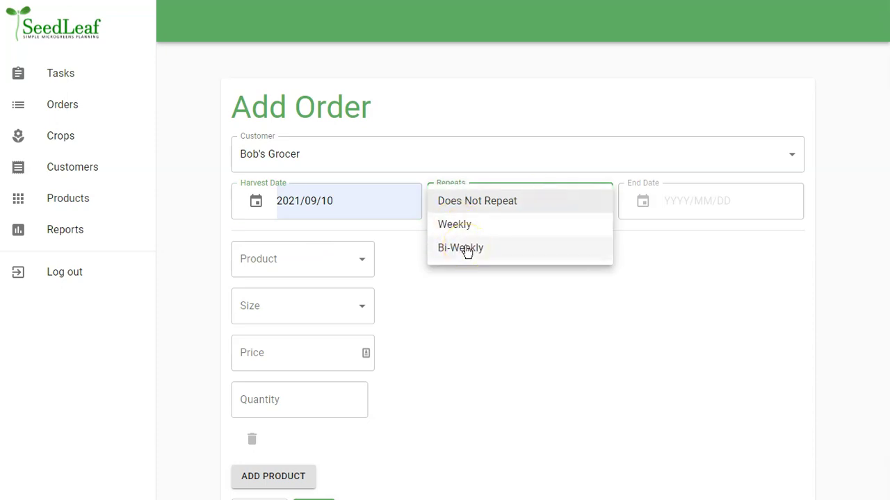
left_click(456, 226)
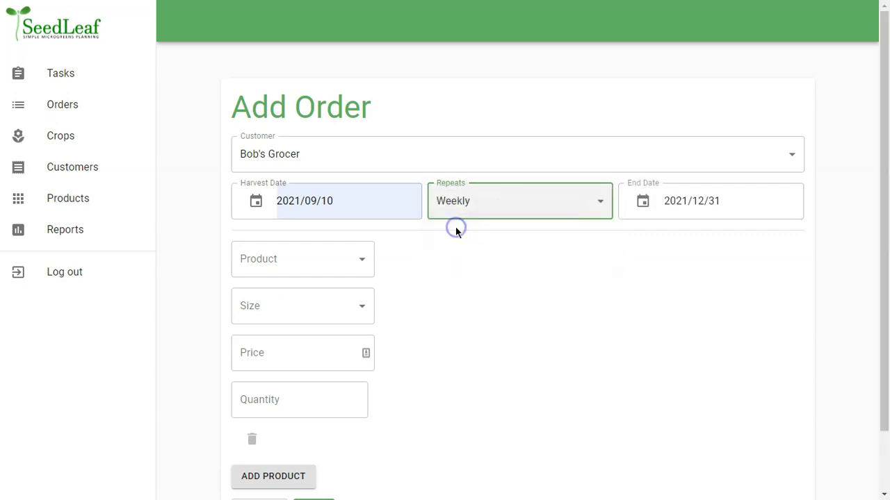
Step: Put Sunflower in size Small with a quantity of 15 on the Bob's Grocer order
left_click(278, 265)
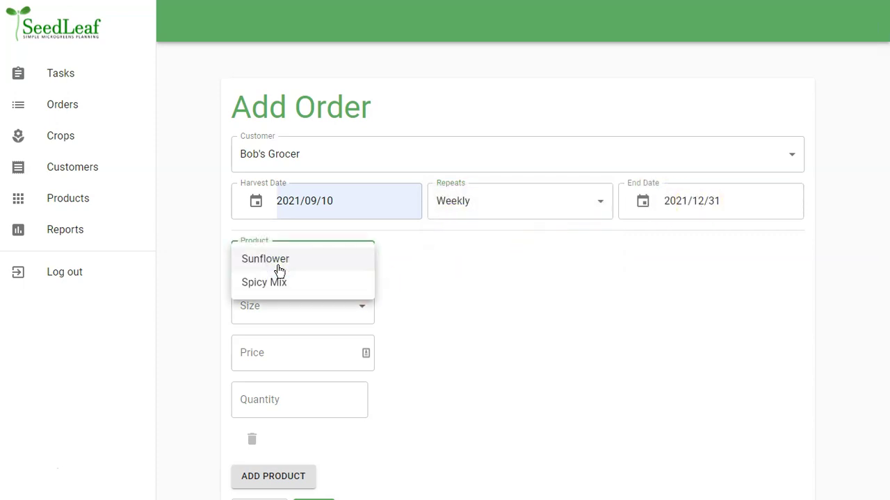
left_click(278, 262)
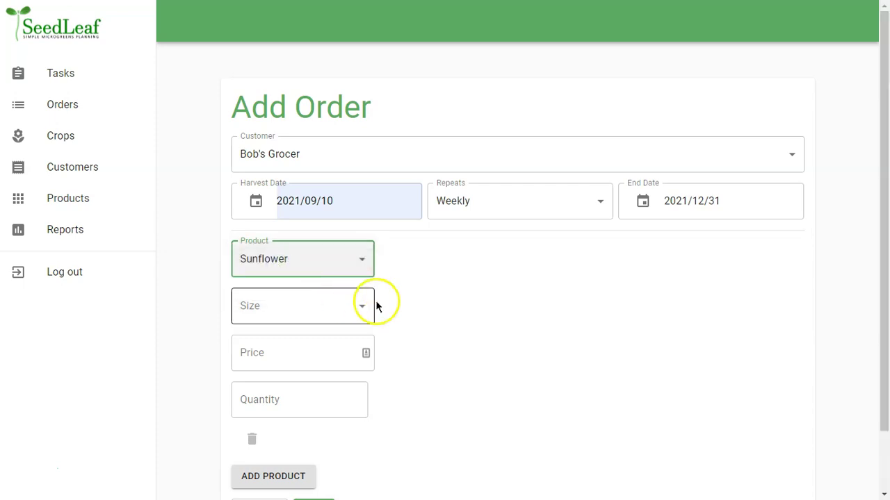
scroll(375, 300, "down", 2)
left_click(360, 246)
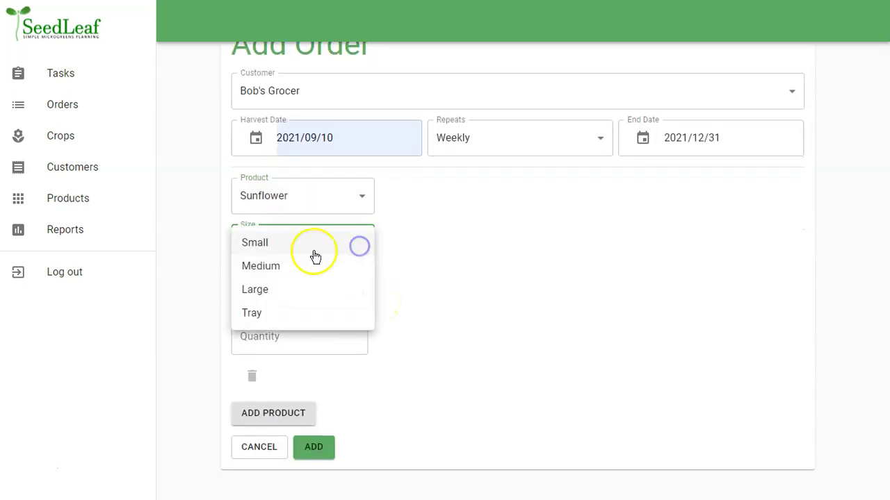
left_click(312, 252)
left_click(286, 328)
type("15")
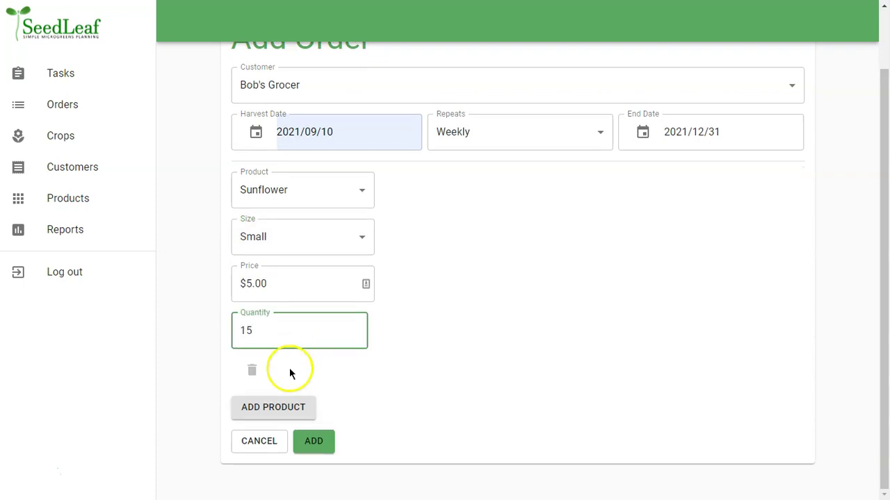
Step: Add Spicy Mix in size Small with a quantity of 15 as a second product, and save the order
left_click(292, 407)
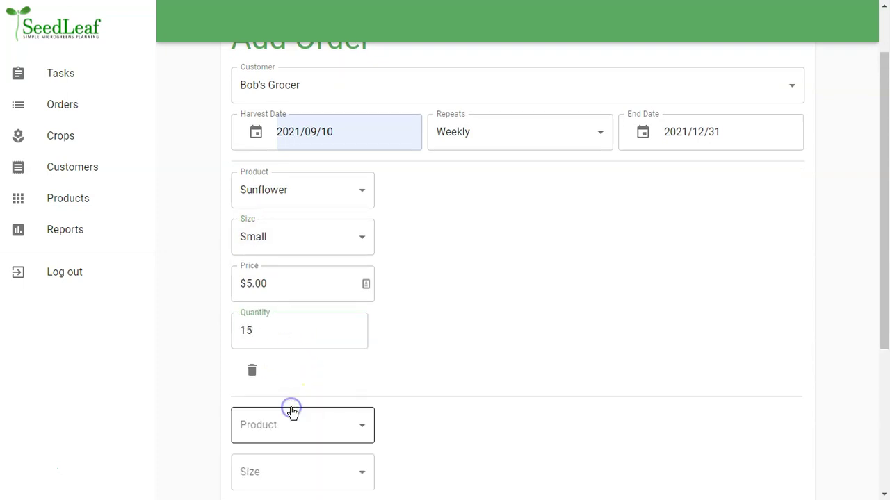
scroll(295, 399, "down", 3)
left_click(351, 200)
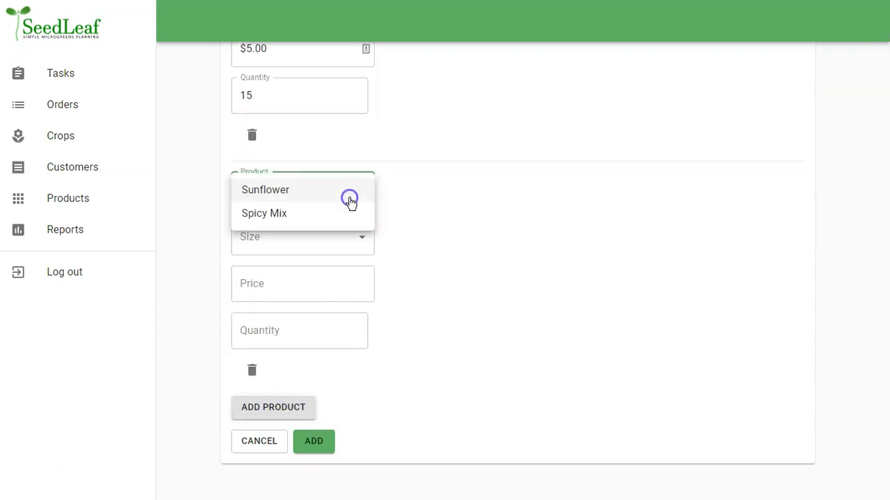
left_click(306, 211)
left_click(298, 238)
left_click(270, 240)
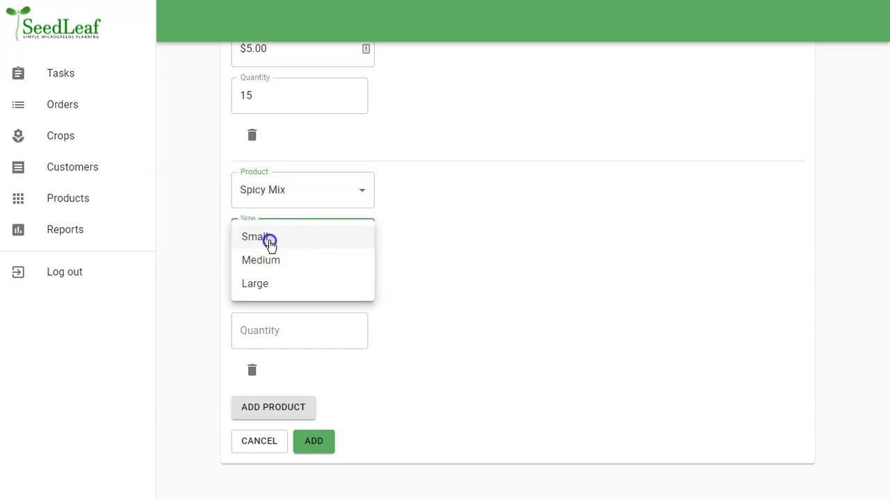
left_click(272, 332)
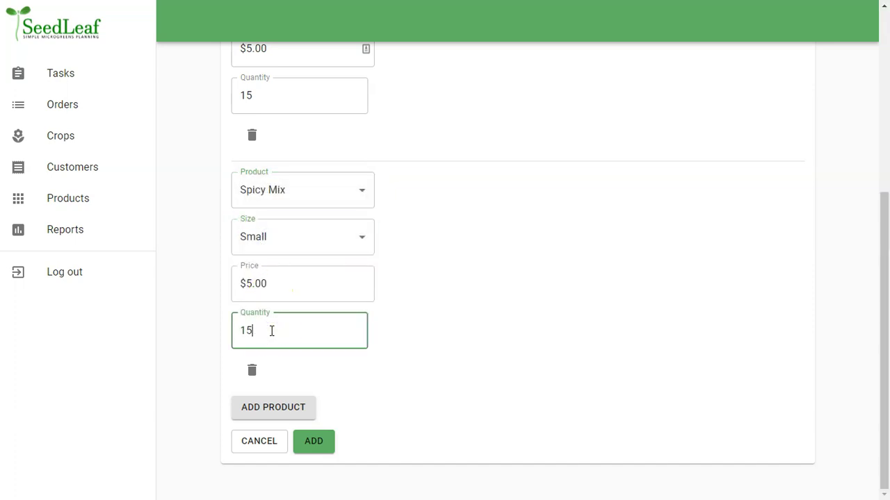
type("15")
left_click(313, 440)
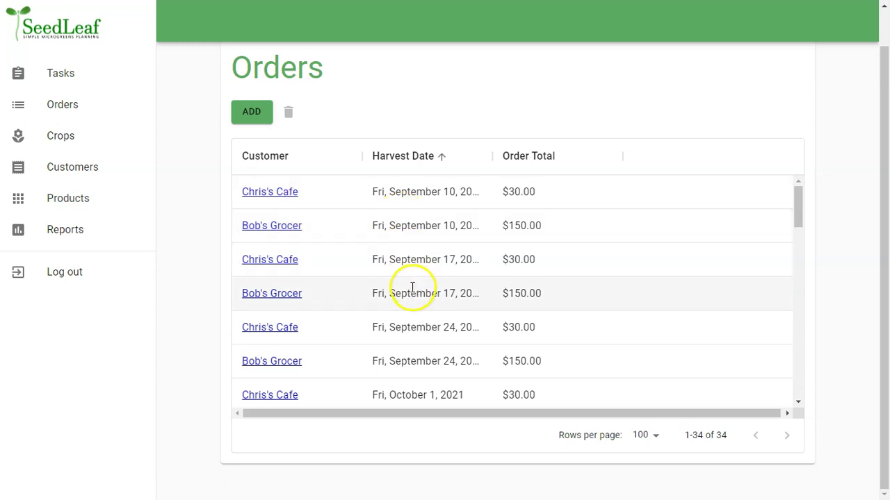
Step: Open the Bob's Grocer order for September 24, 2021 from the orders list, and set its Sunflower quantity to 10
scroll(428, 353, "down", 4)
scroll(429, 352, "up", 5)
scroll(429, 353, "down", 2)
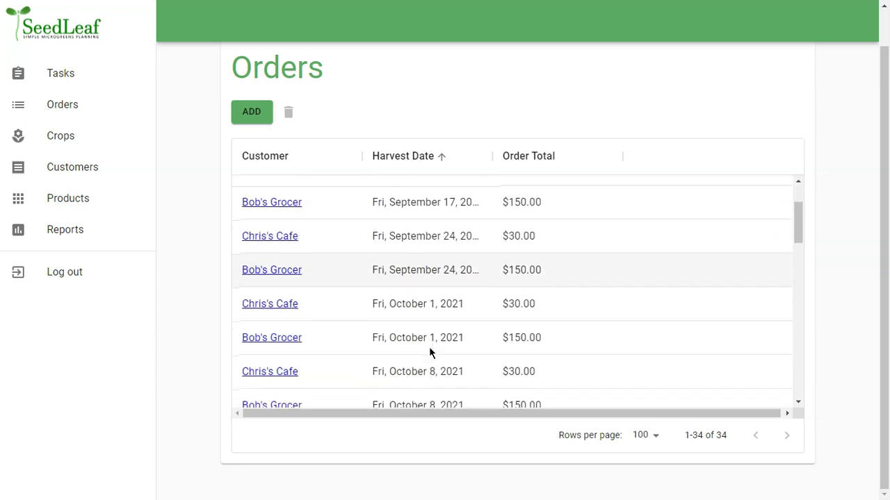
scroll(430, 353, "up", 3)
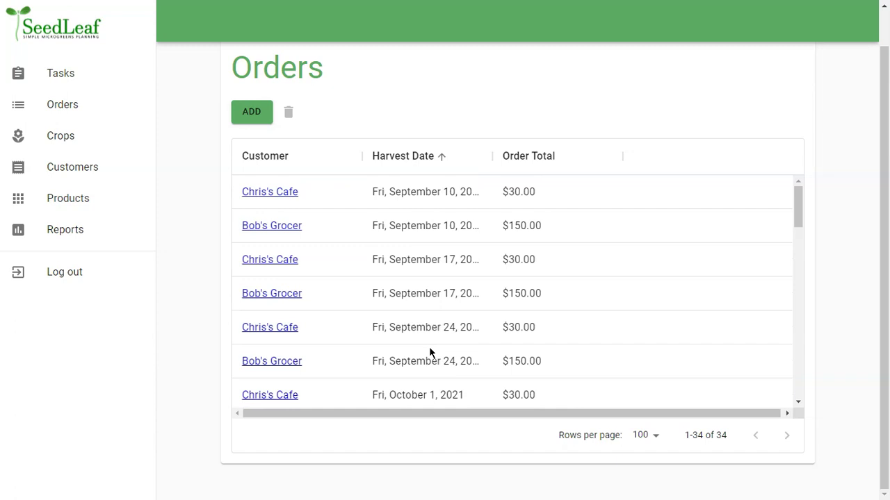
scroll(430, 353, "down", 1)
left_click(407, 351)
left_click(266, 320)
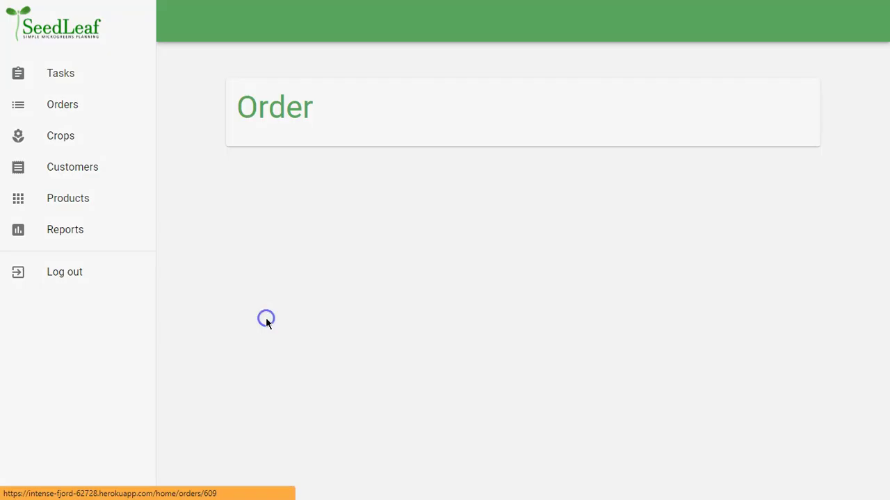
scroll(338, 334, "down", 2)
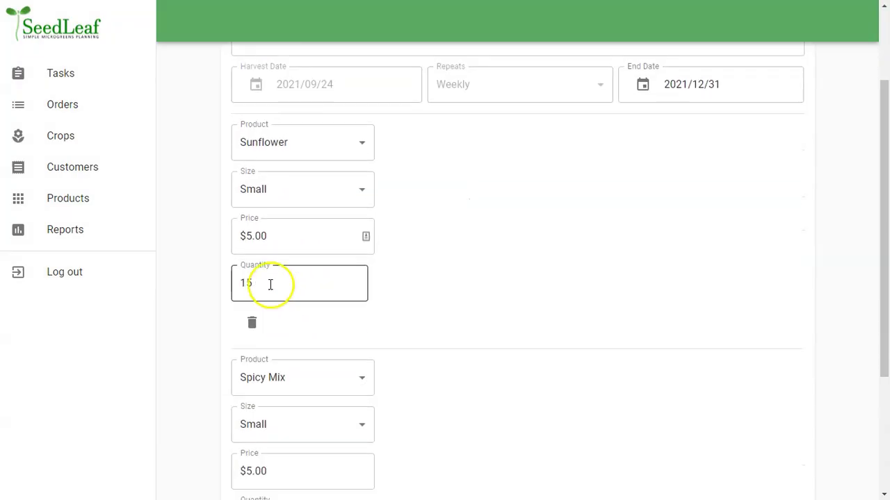
double_click(270, 284)
type("10")
Step: Set the order's Spicy Mix quantity to 10, and save the changes for this order only
scroll(107, 282, "down", 3)
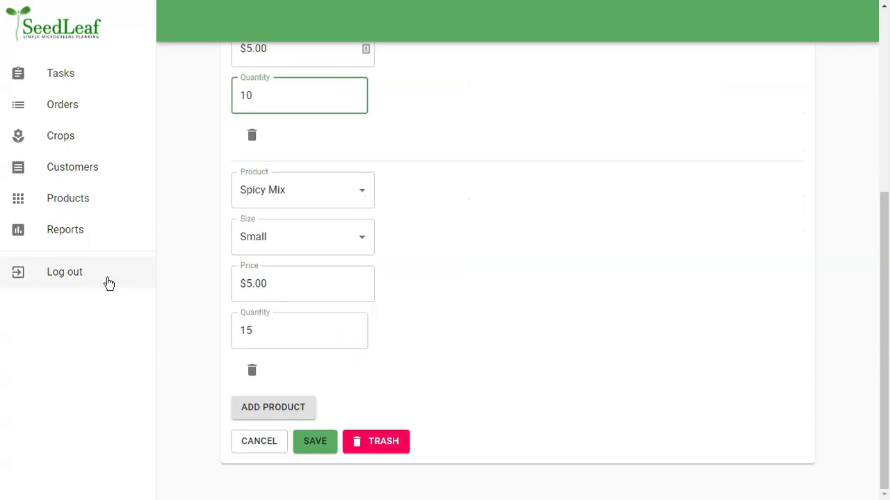
double_click(276, 331)
type("10")
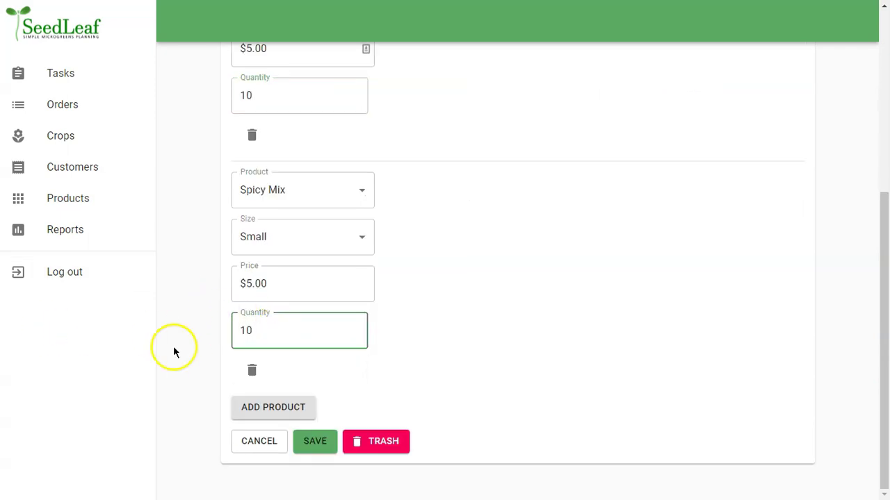
left_click(310, 441)
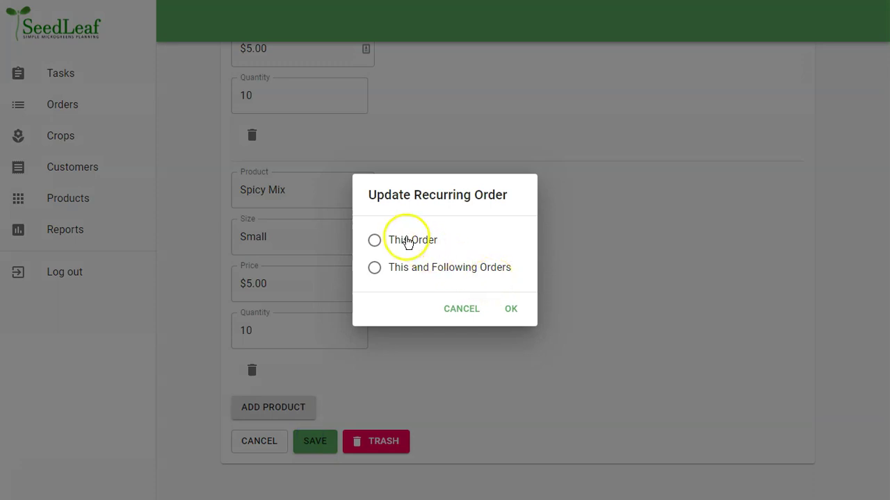
left_click(511, 310)
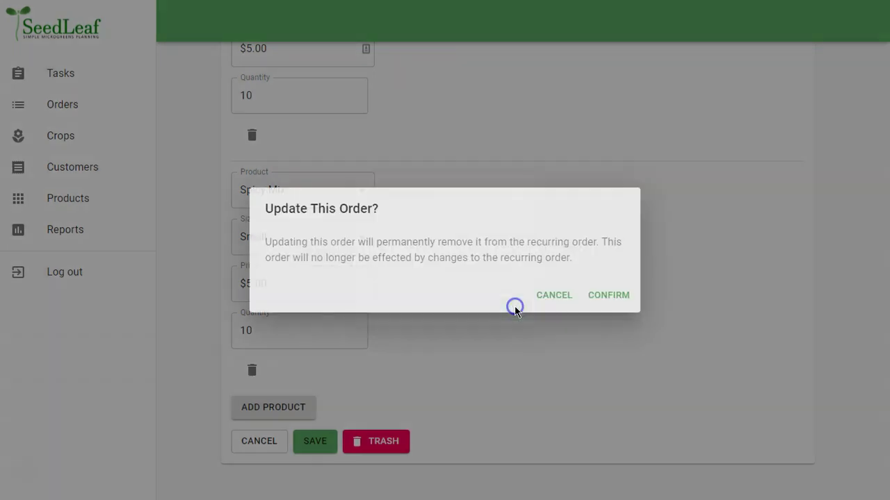
left_click(590, 299)
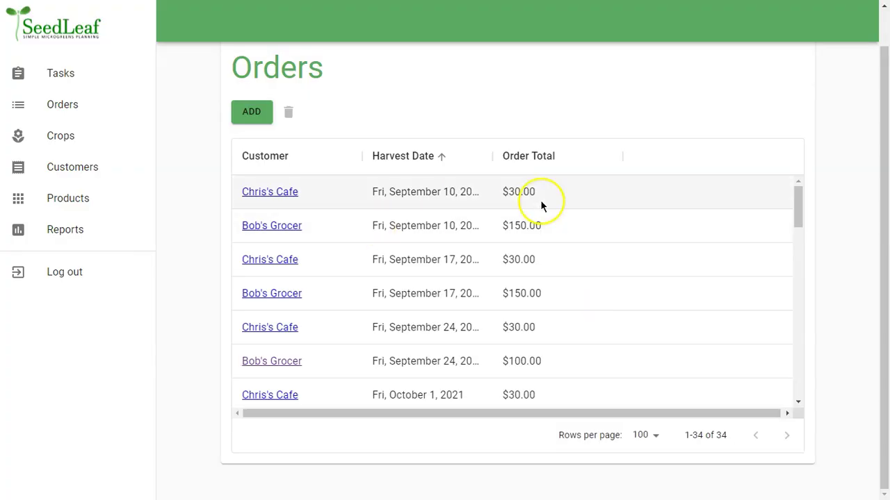
Step: Compare the order totals in the orders list, and open the Bob's Grocer order for September 10
scroll(377, 221, "down", 2)
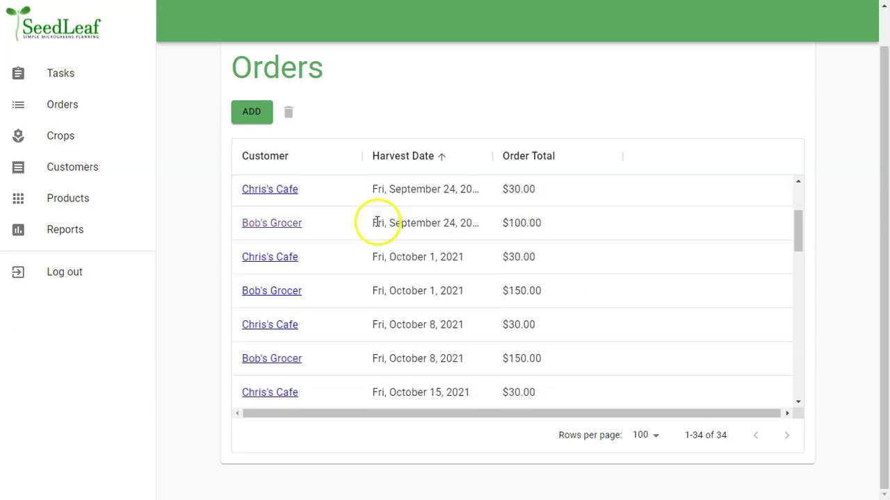
scroll(378, 222, "up", 2)
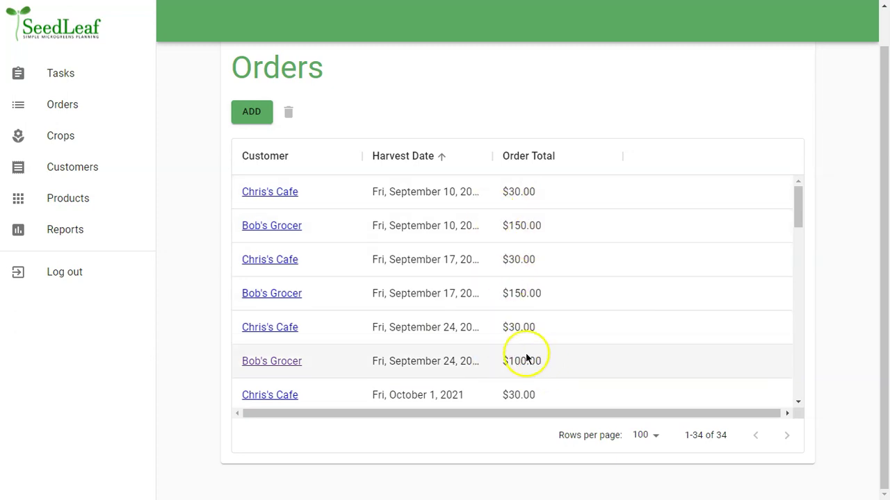
left_click(262, 227)
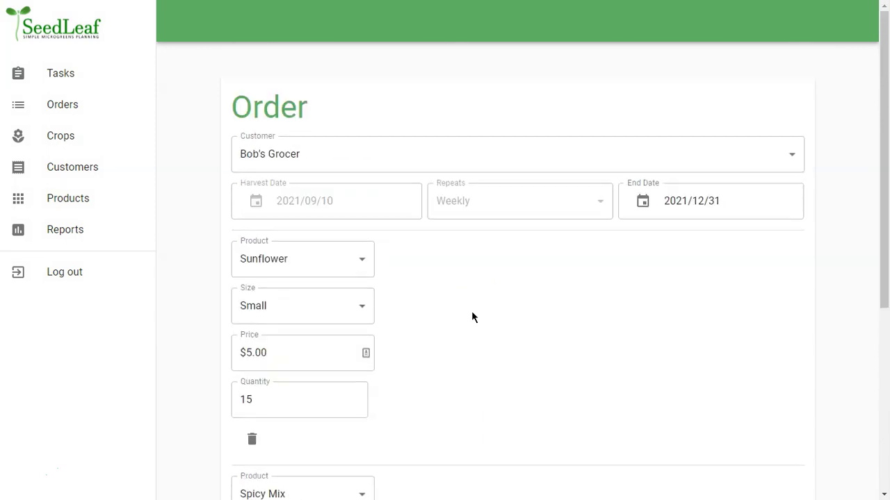
Step: View the daily tasks, advancing from August 24 to September 02, and examine that day's soak and sow tasks
left_click(62, 77)
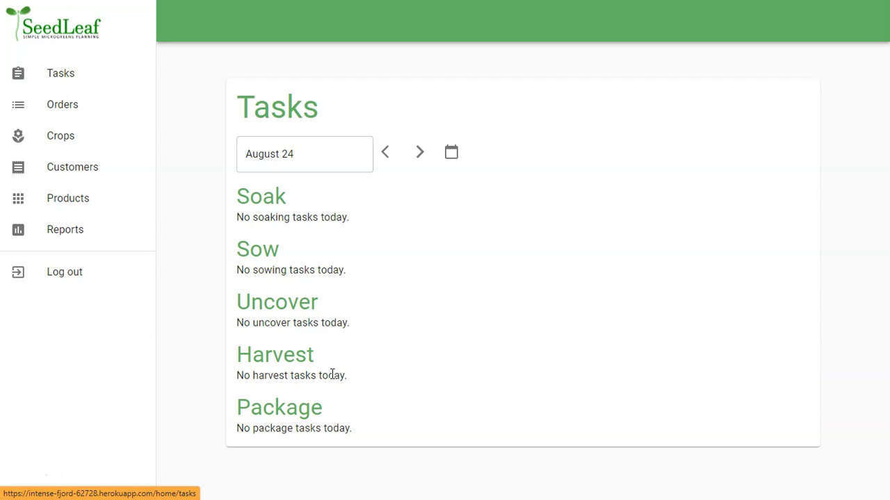
left_click(420, 155)
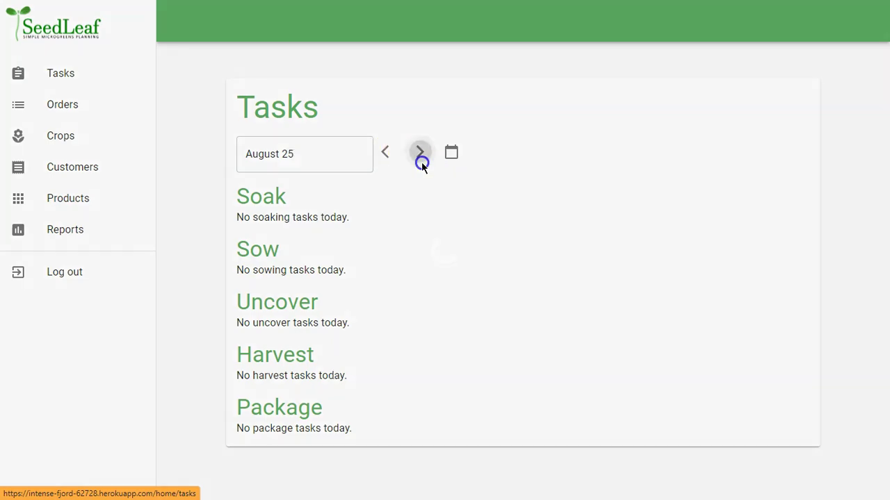
left_click(420, 156)
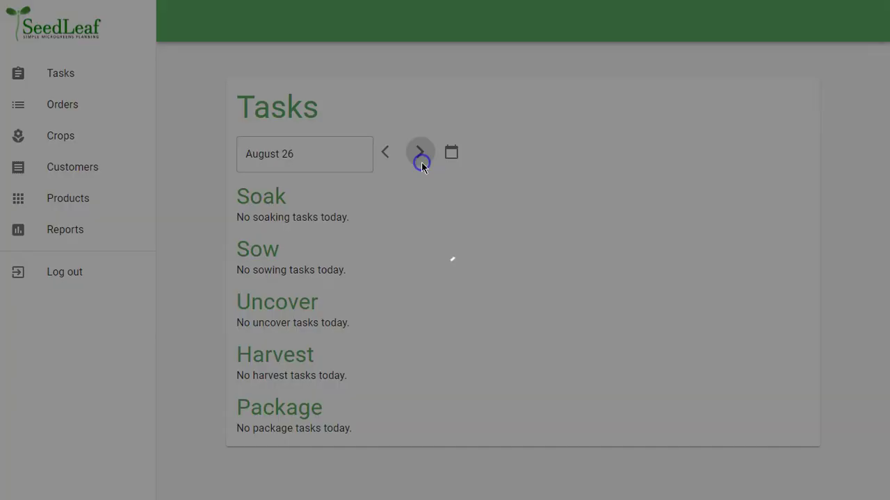
left_click(420, 156)
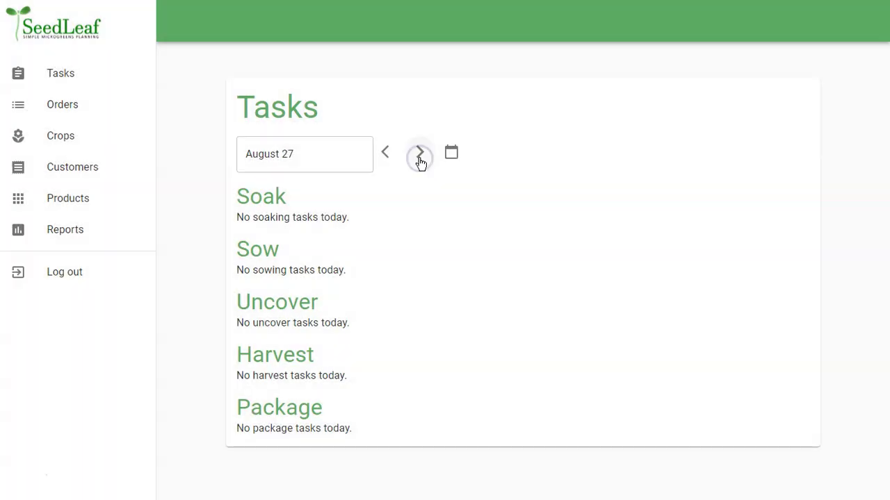
left_click(420, 155)
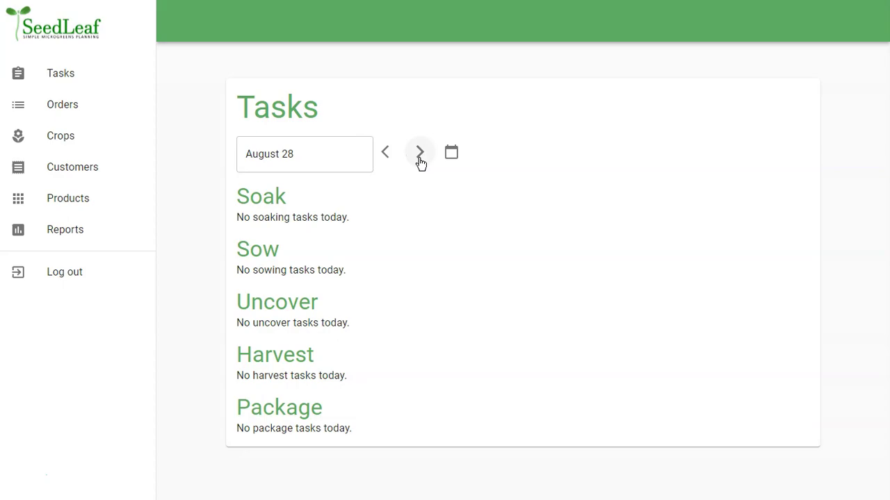
left_click(420, 156)
left_click(420, 156)
left_click(419, 156)
left_click(420, 156)
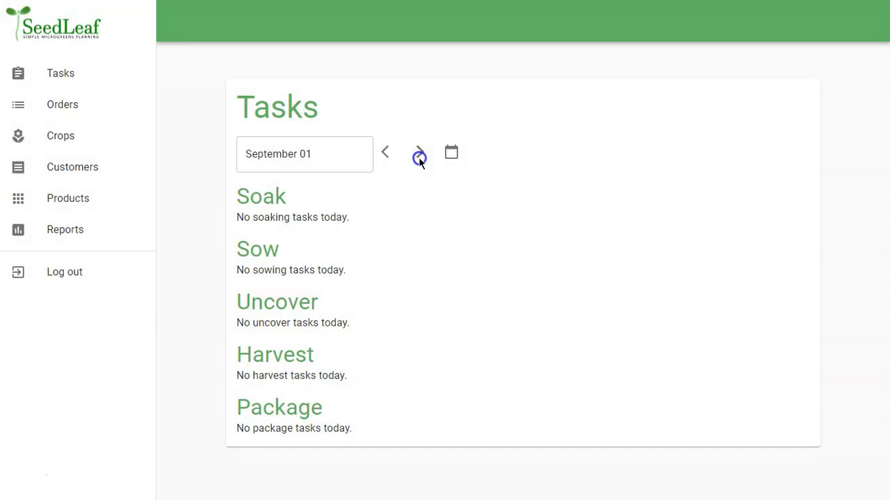
left_click(420, 156)
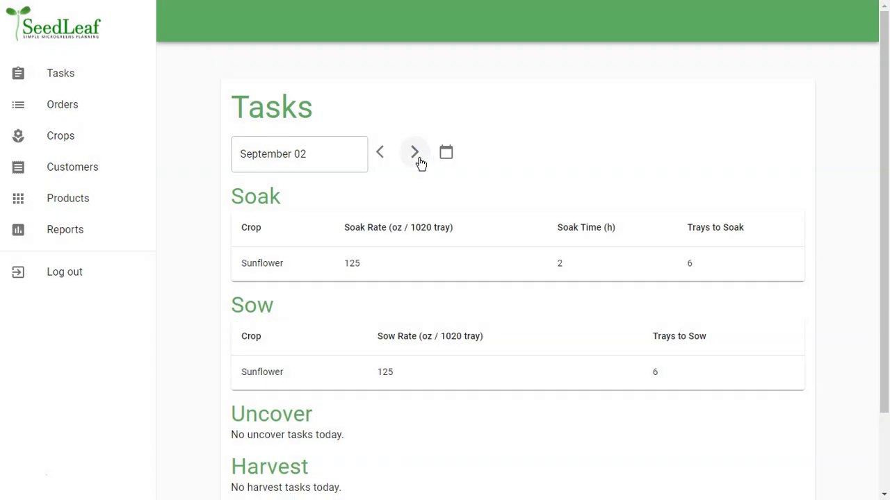
left_click(390, 296)
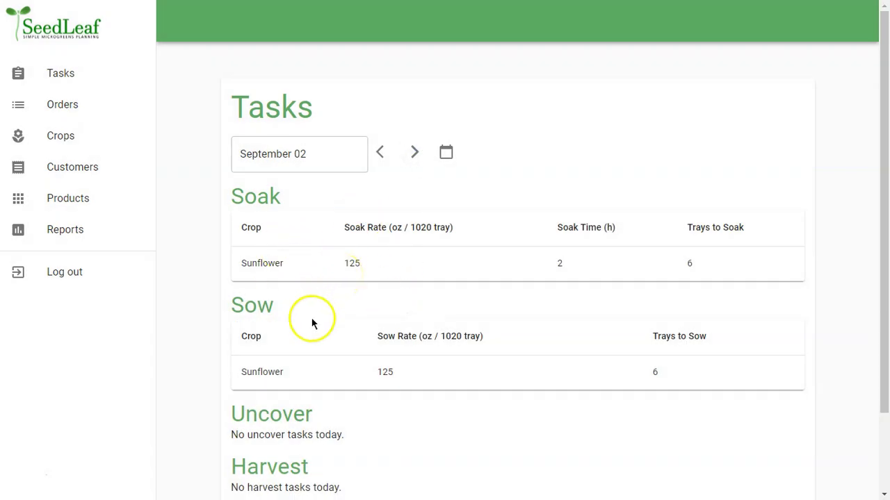
scroll(317, 382, "down", 2)
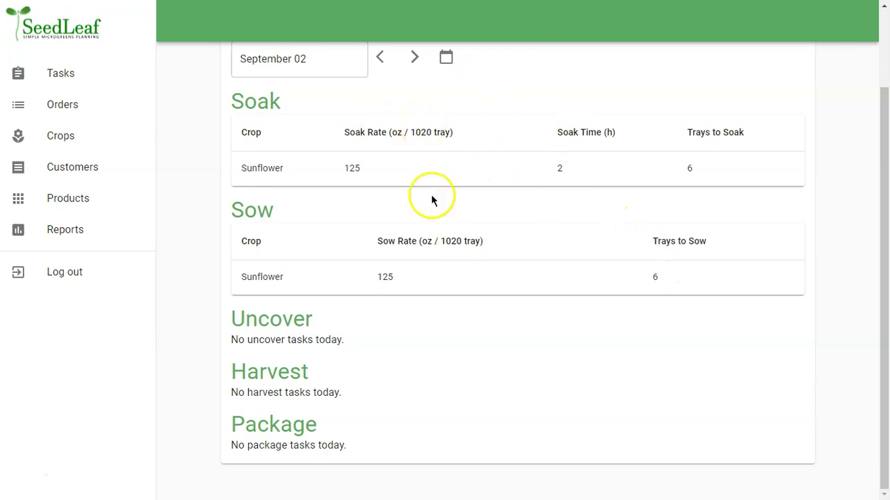
Step: Go through the daily tasks from September 03 to September 07, examining the crops to sow and uncover
left_click(416, 59)
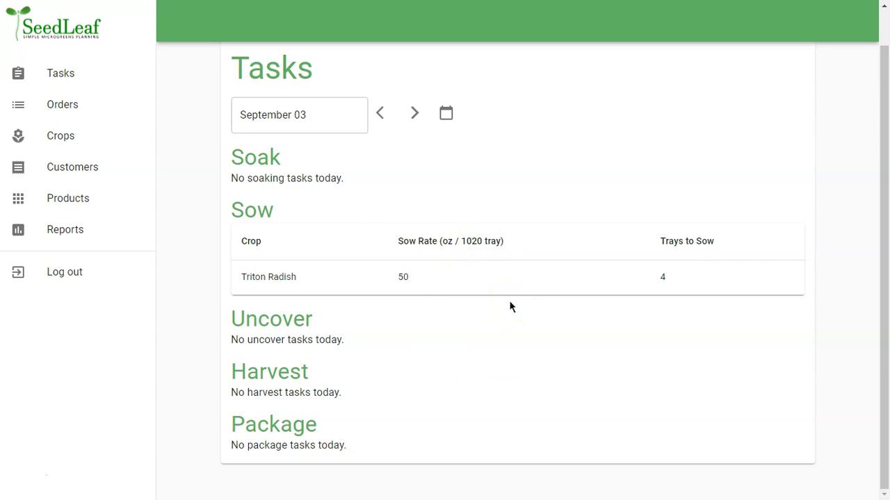
left_click(413, 115)
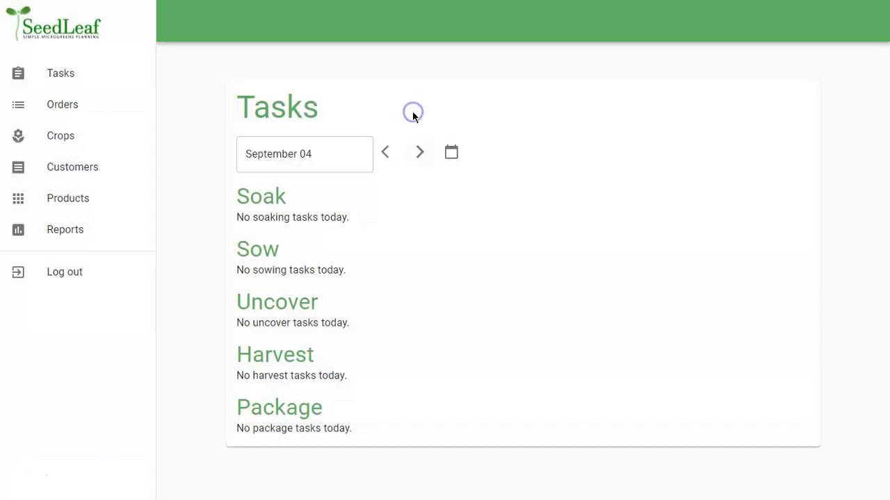
left_click(419, 154)
left_click(420, 155)
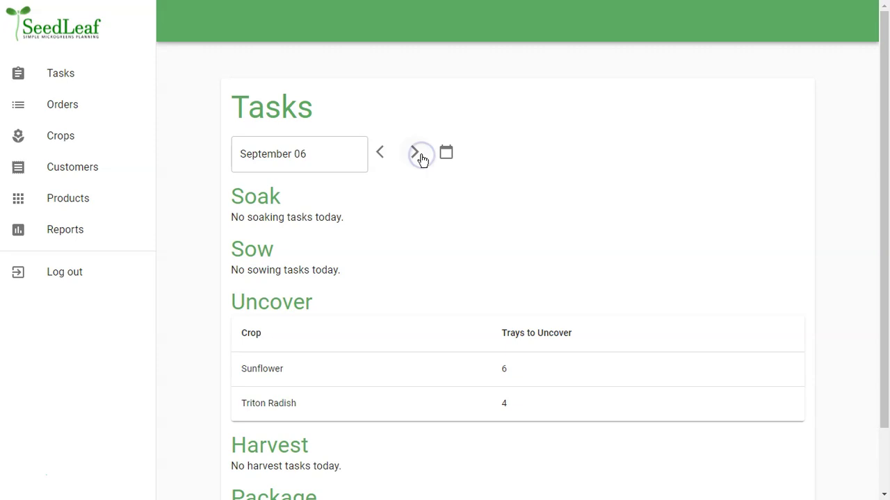
scroll(426, 231, "down", 1)
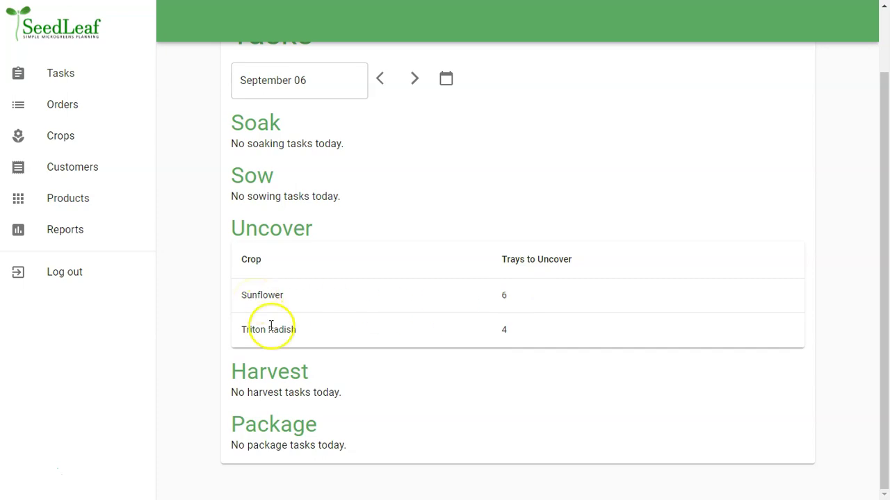
left_click(411, 79)
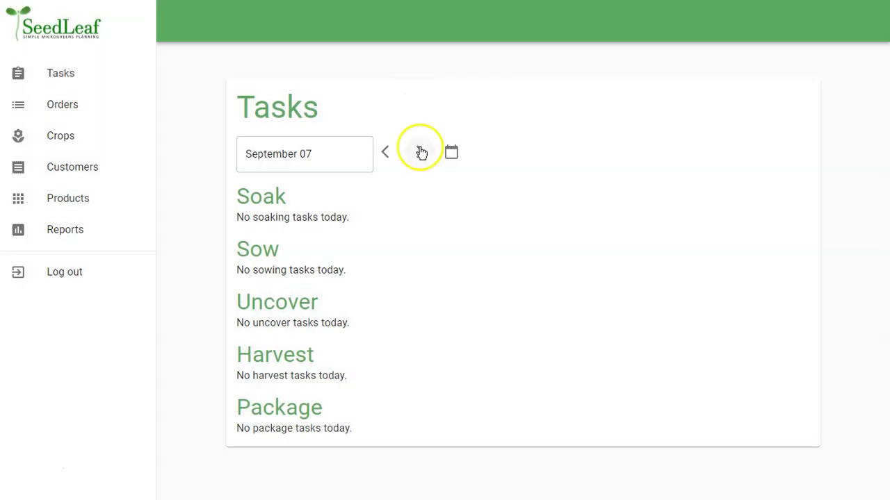
Step: Advance the daily tasks from September 07 to September 10, and examine that day's harvest and package tasks
left_click(420, 152)
left_click(419, 152)
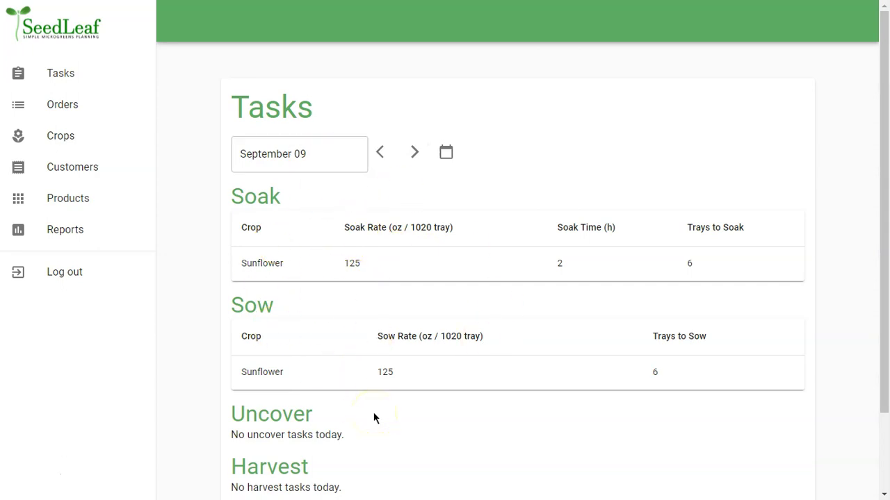
left_click(415, 154)
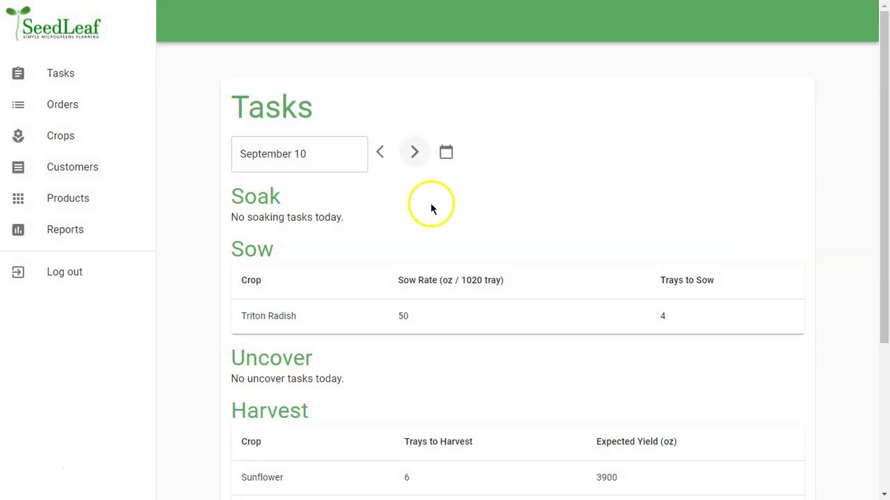
scroll(431, 209, "down", 3)
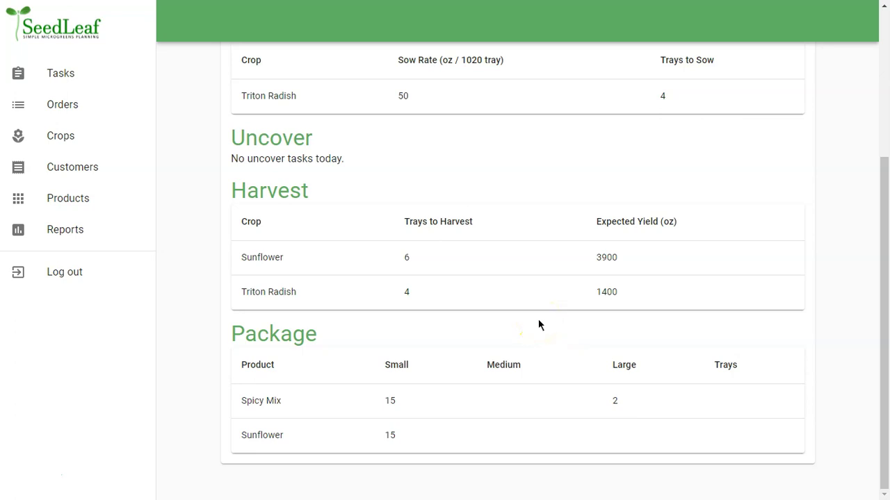
Step: Open the reports page and set the Sales report's start date to September 10, 2021
left_click(66, 238)
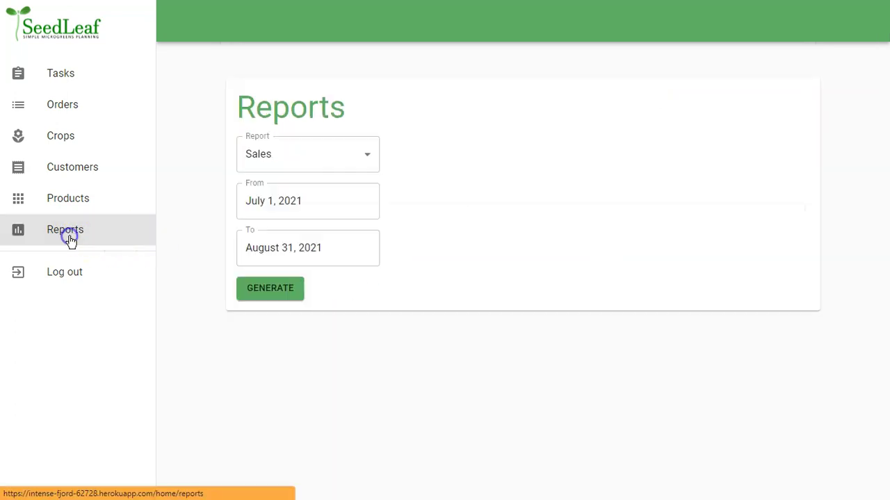
left_click(311, 215)
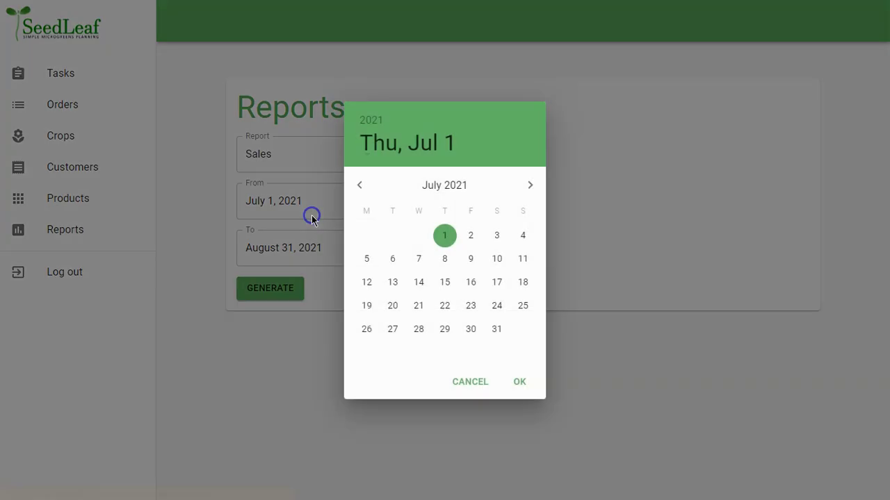
left_click(533, 184)
left_click(533, 184)
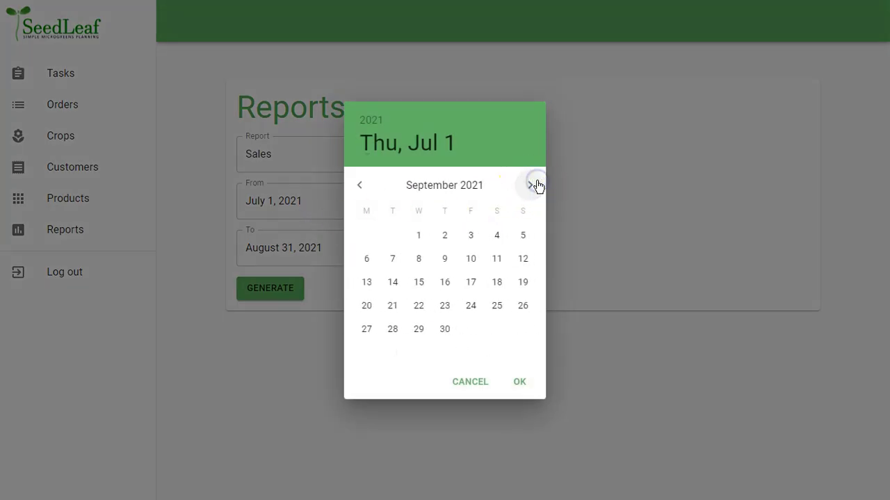
left_click(474, 262)
Step: Set the report's end date to September 10, 2021, generate it, and examine the sales by customer, product and size
left_click(328, 257)
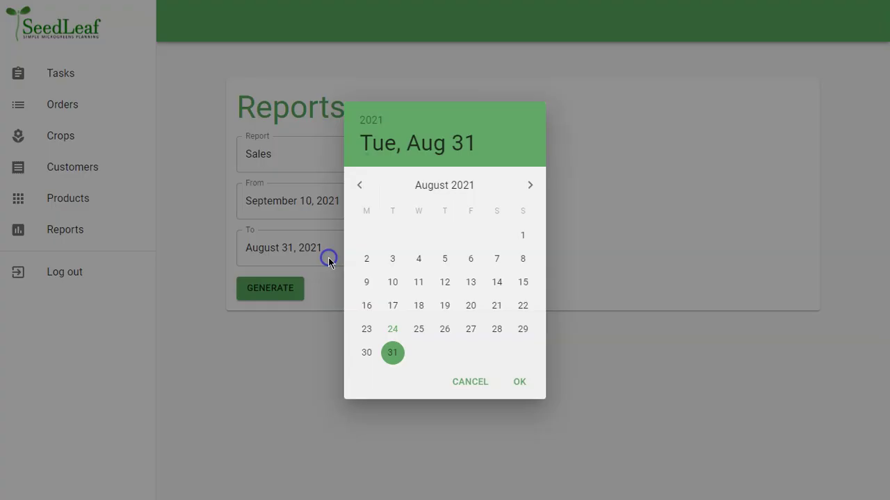
left_click(529, 186)
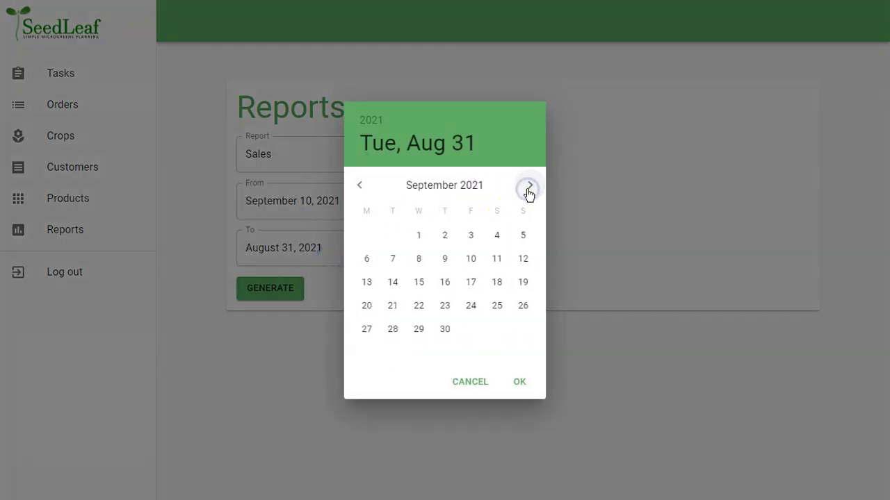
left_click(471, 259)
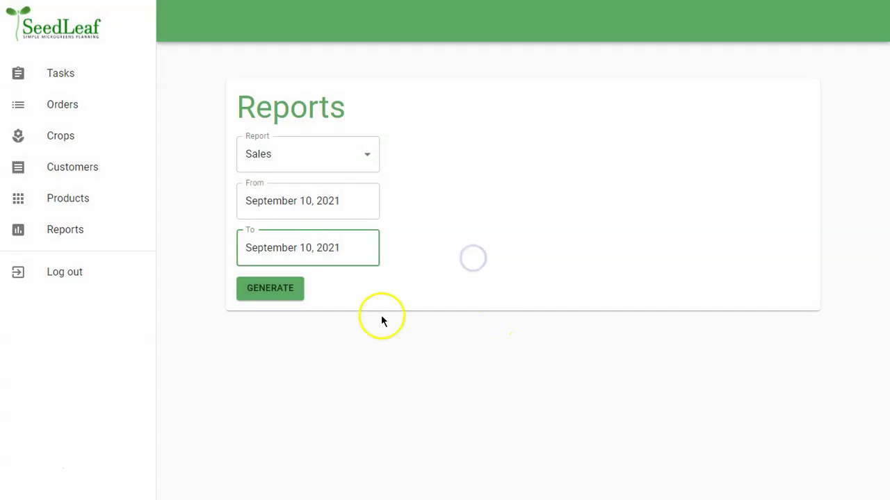
left_click(262, 297)
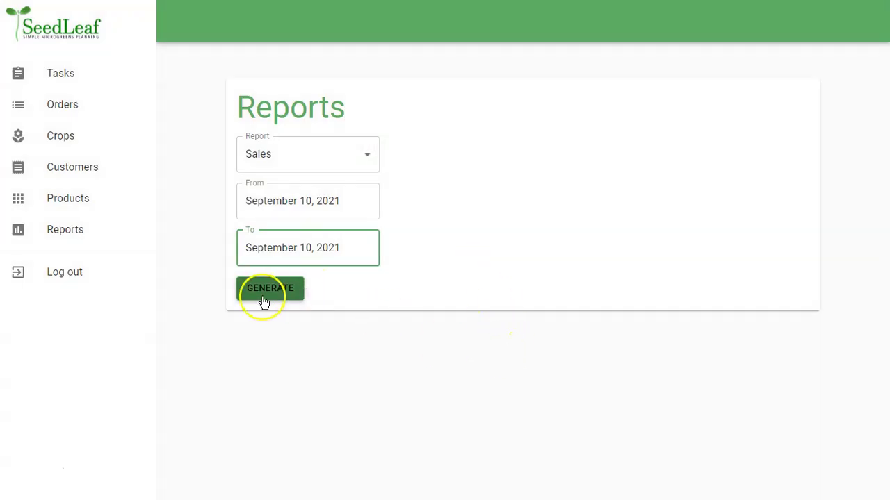
scroll(427, 314, "down", 2)
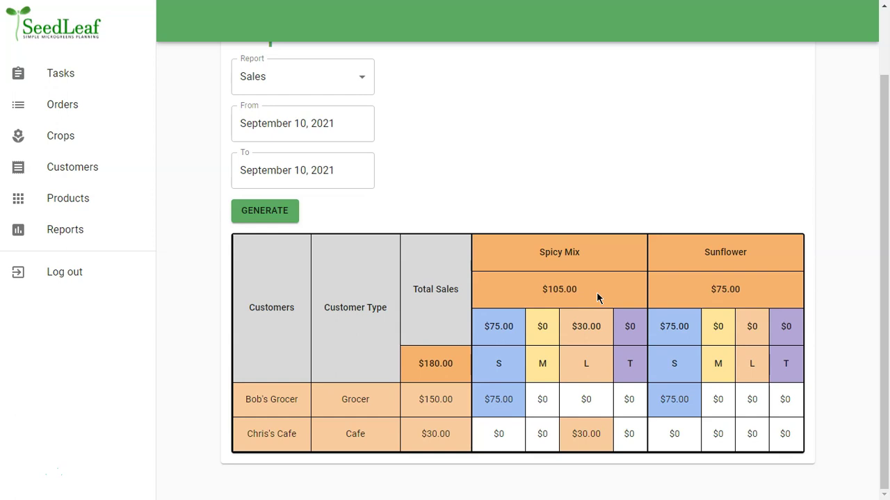
scroll(288, 284, "up", 2)
scroll(470, 201, "down", 2)
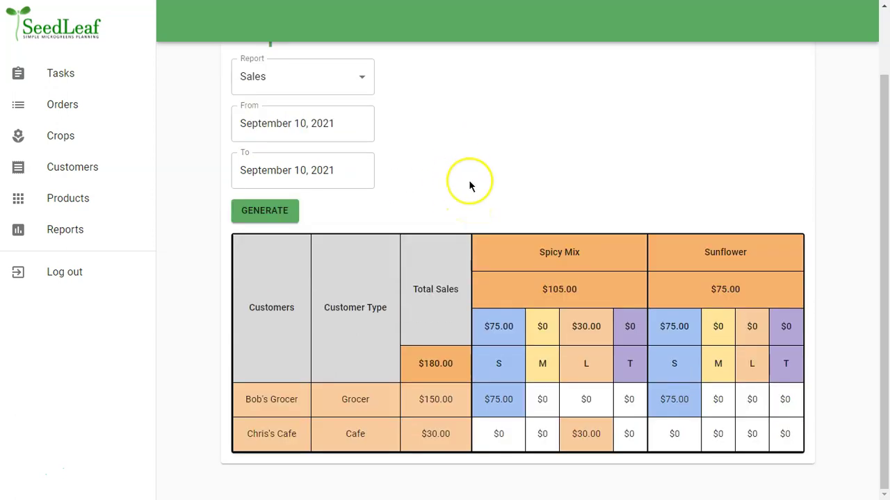
scroll(470, 185, "up", 2)
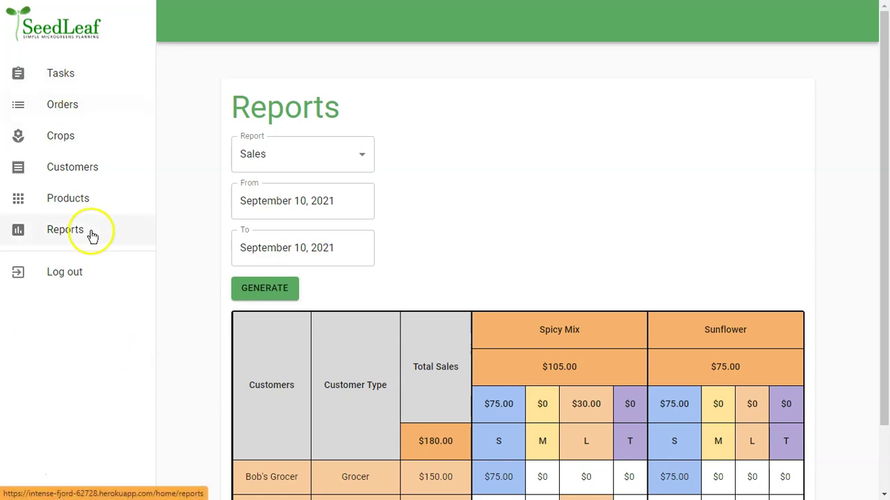
Step: View the daily tasks for September 10, 2021, and examine the harvest and package lists
left_click(63, 75)
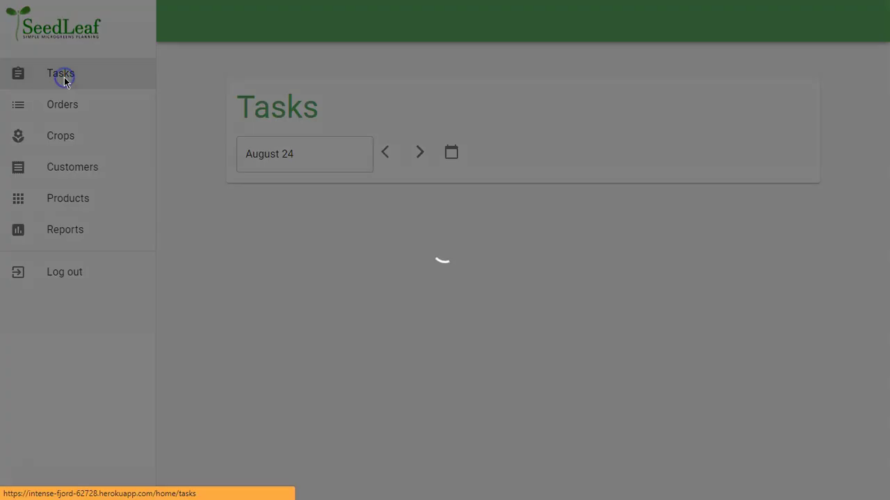
left_click(268, 153)
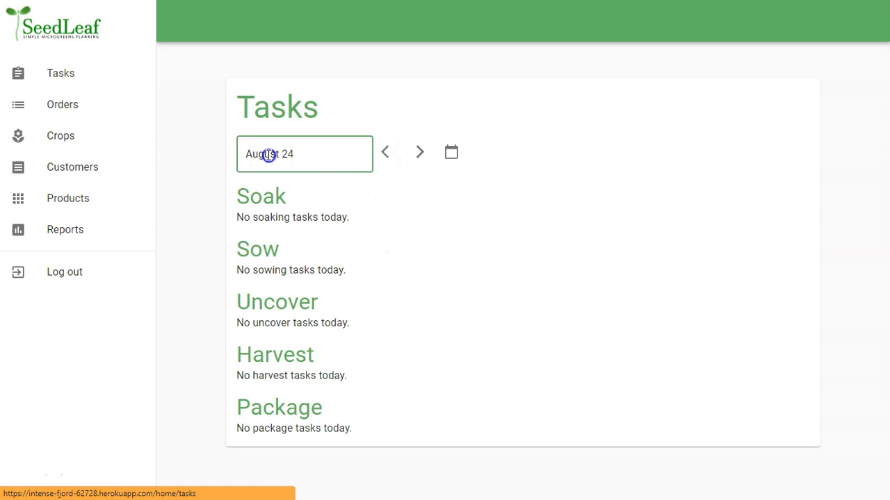
left_click(531, 186)
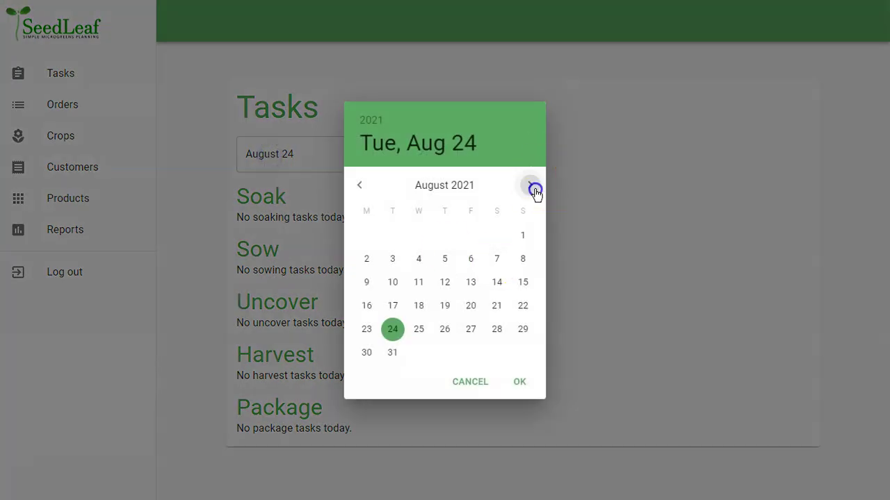
left_click(470, 258)
left_click(515, 382)
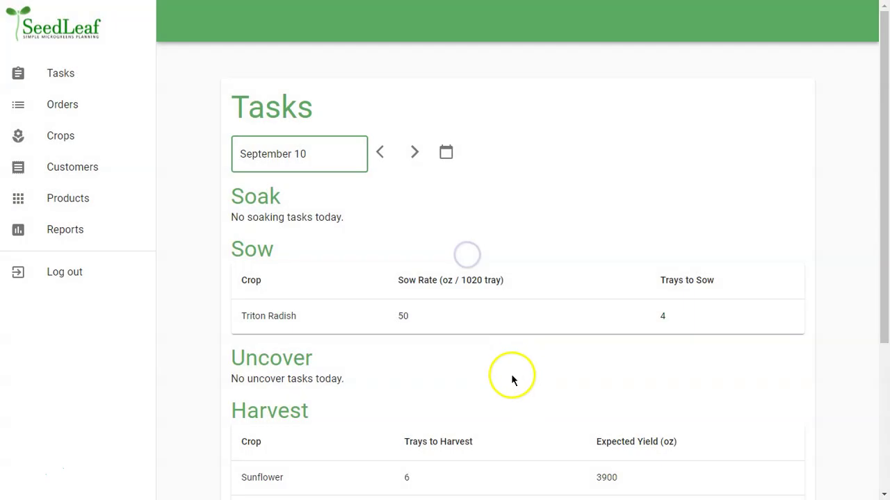
scroll(513, 386, "down", 3)
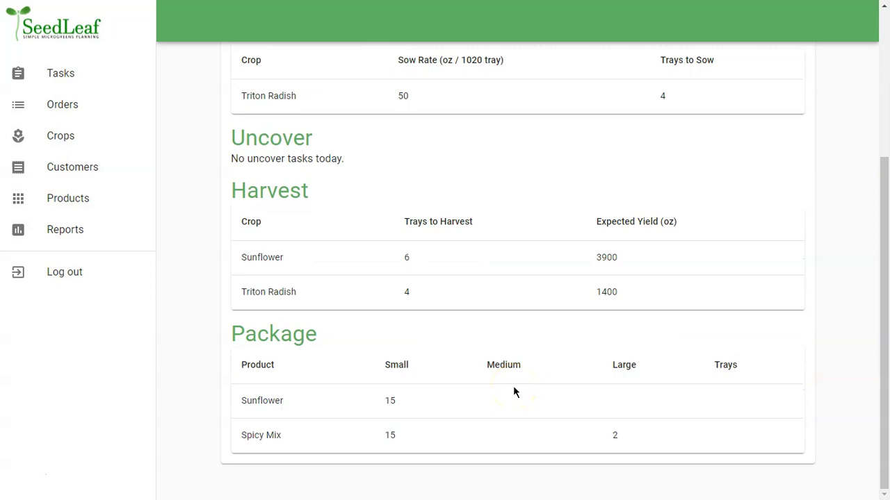
Step: Switch to the other SeedLeaf window showing the orders list, and look through the late-August orders and their totals
key("alt+Tab")
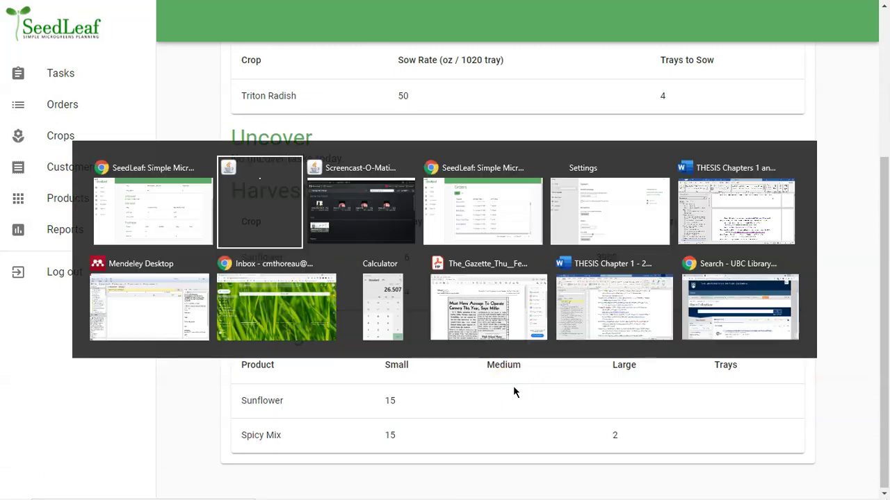
key("alt+Tab")
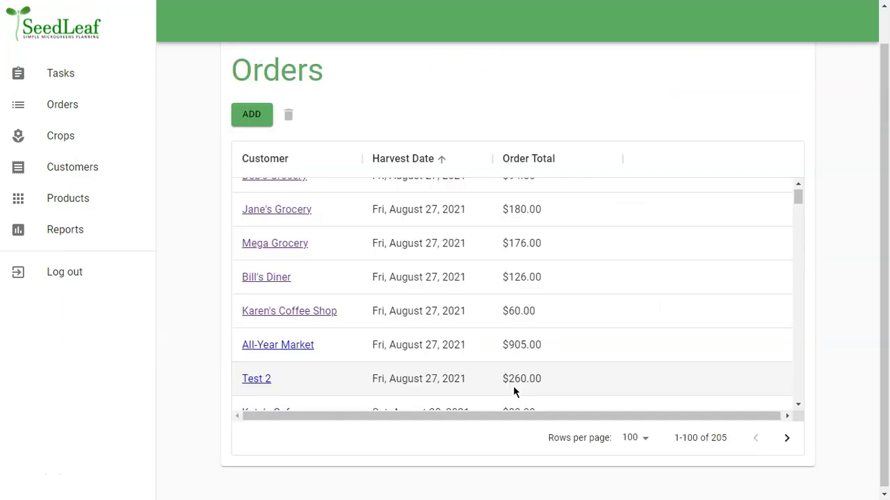
scroll(480, 257, "up", 1)
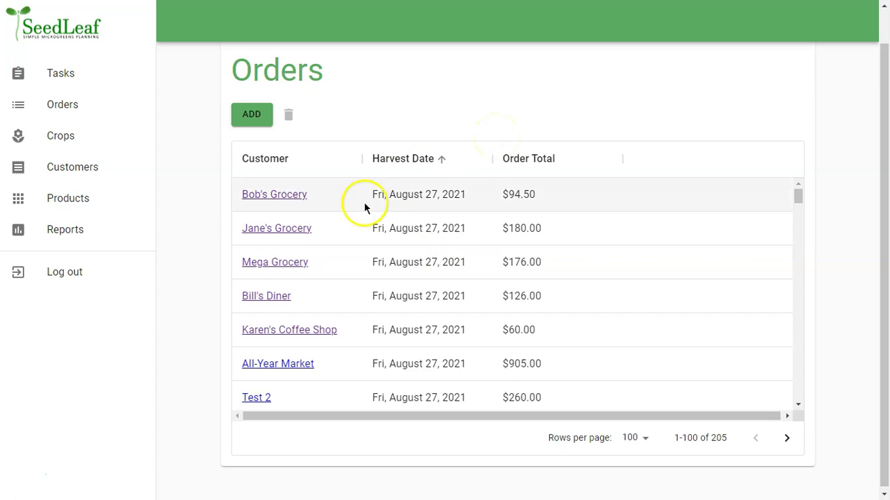
scroll(416, 398, "down", 2)
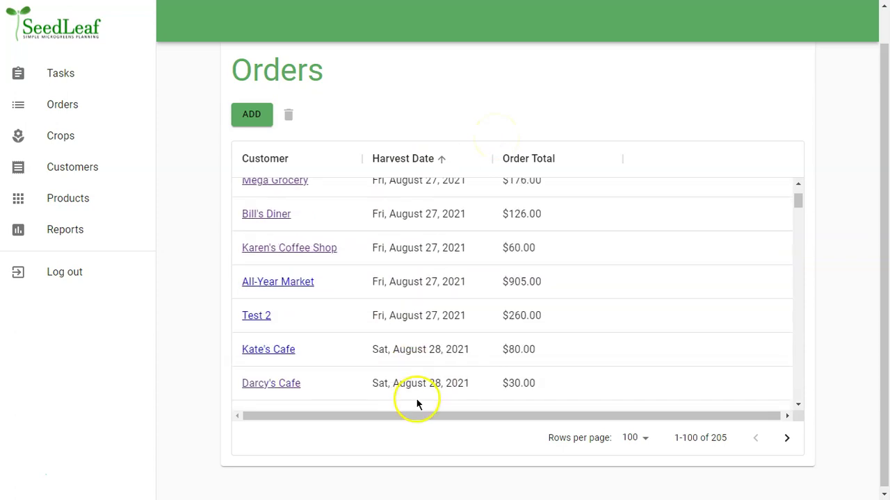
scroll(440, 256, "up", 2)
scroll(440, 261, "down", 1)
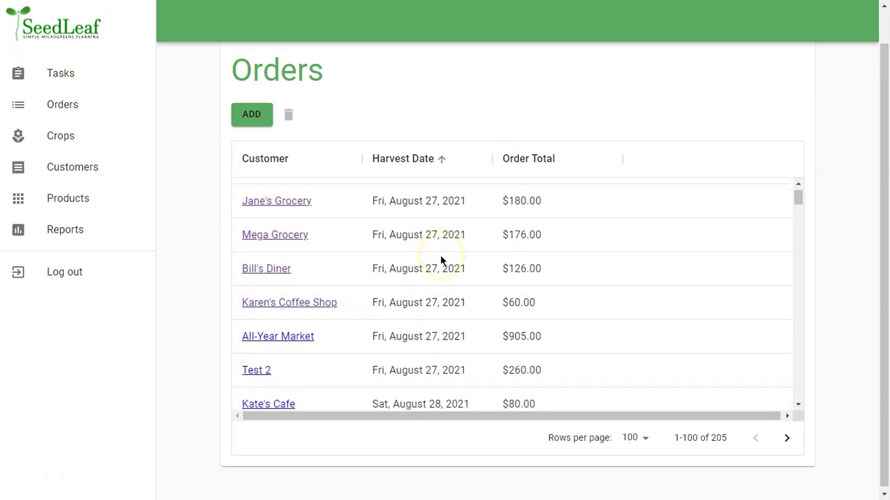
scroll(441, 260, "up", 1)
Step: Open the Bob's Grocery order for August 27, 2021, and review its product lines
left_click(273, 198)
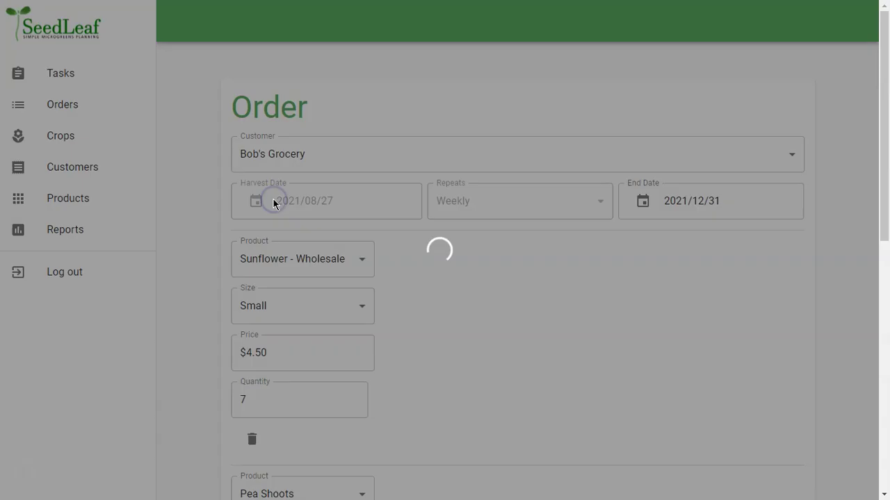
left_click(390, 271)
scroll(389, 270, "down", 3)
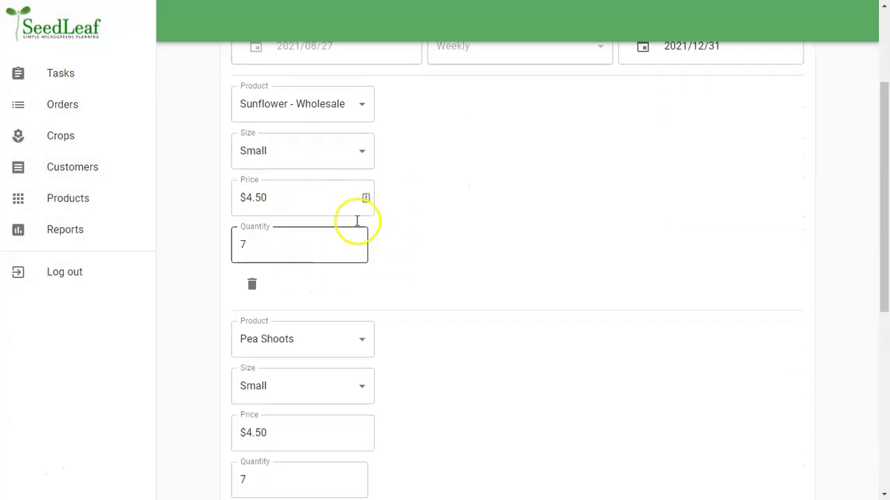
scroll(327, 237, "down", 3)
scroll(326, 238, "down", 3)
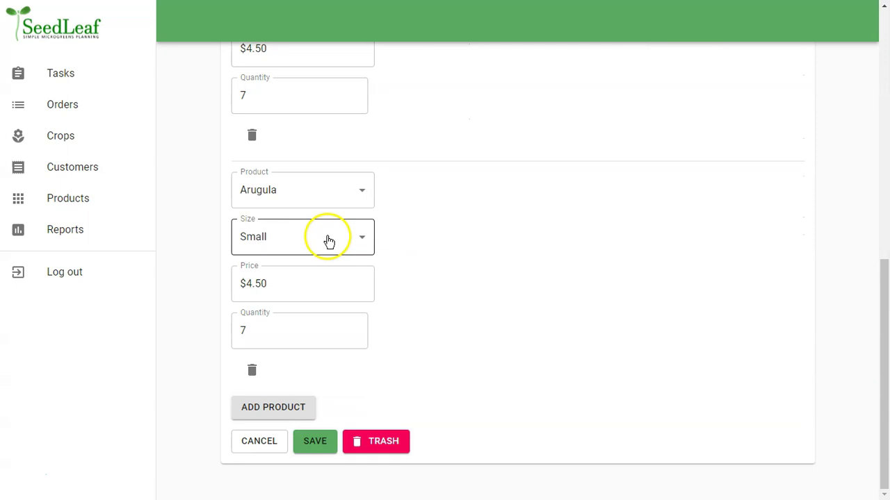
scroll(328, 240, "up", 10)
Step: View the daily tasks for August 24, and examine the crops to uncover
left_click(58, 73)
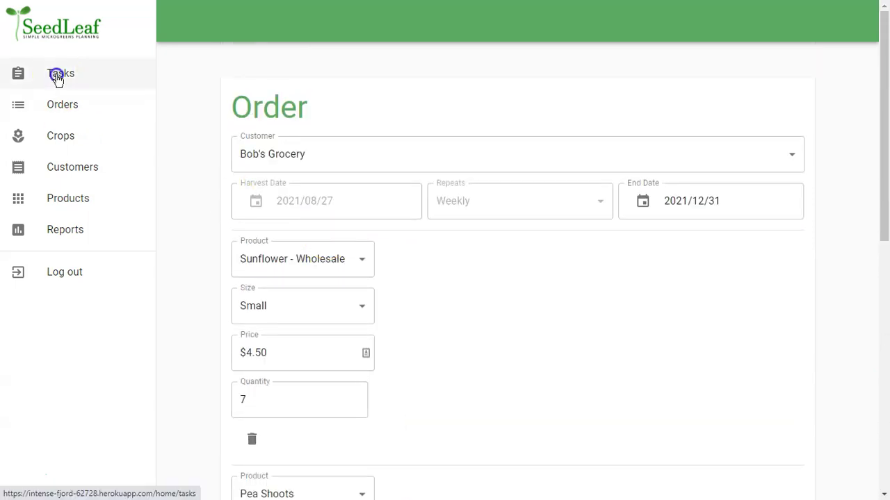
scroll(407, 215, "down", 1)
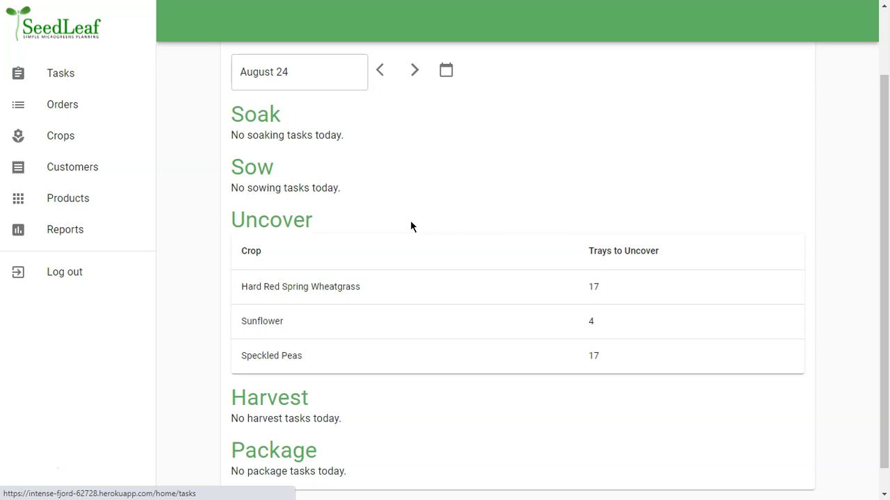
scroll(483, 212, "down", 1)
scroll(469, 240, "up", 2)
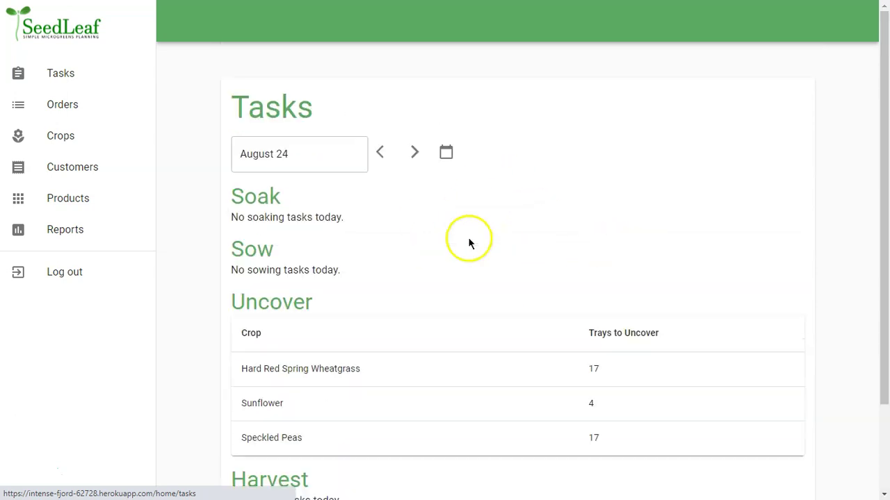
scroll(368, 344, "down", 2)
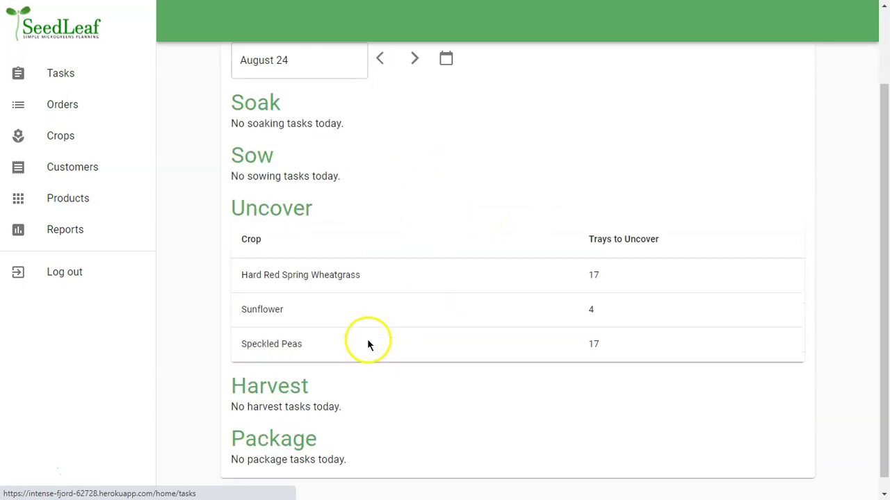
Step: Advance the daily tasks from August 24 to August 27, examining each day's soak and sow tasks
left_click(414, 46)
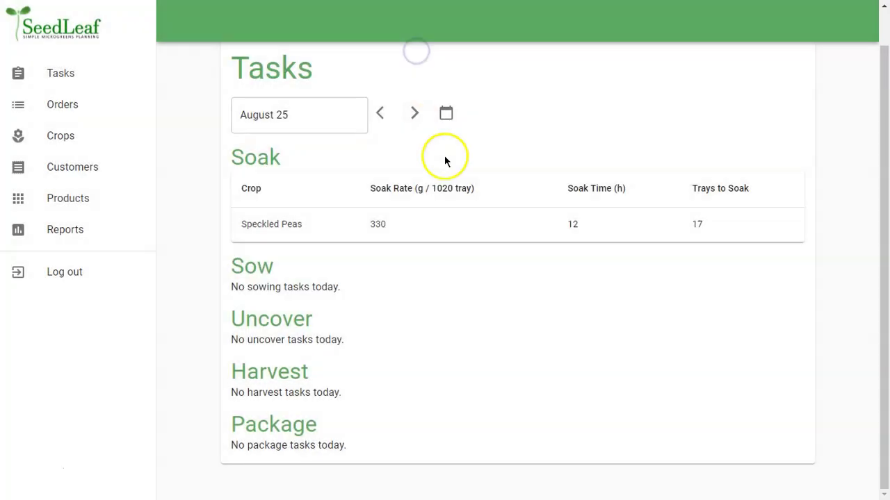
left_click(414, 113)
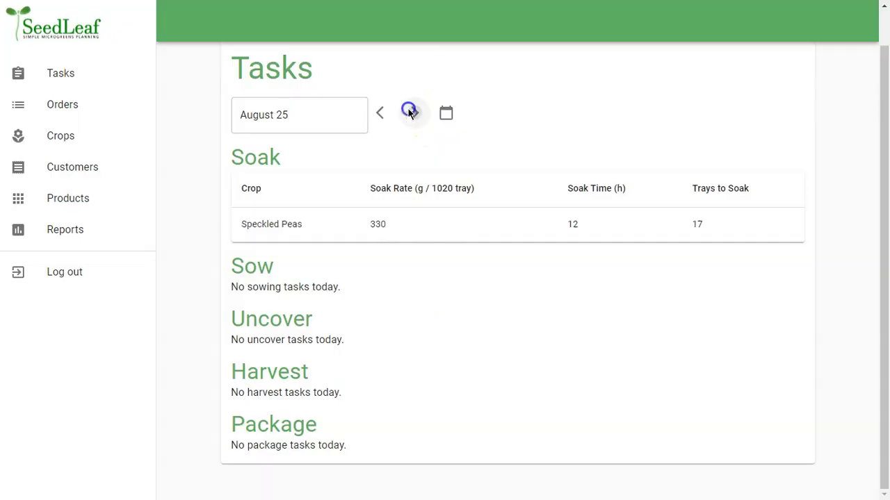
scroll(409, 111, "down", 1)
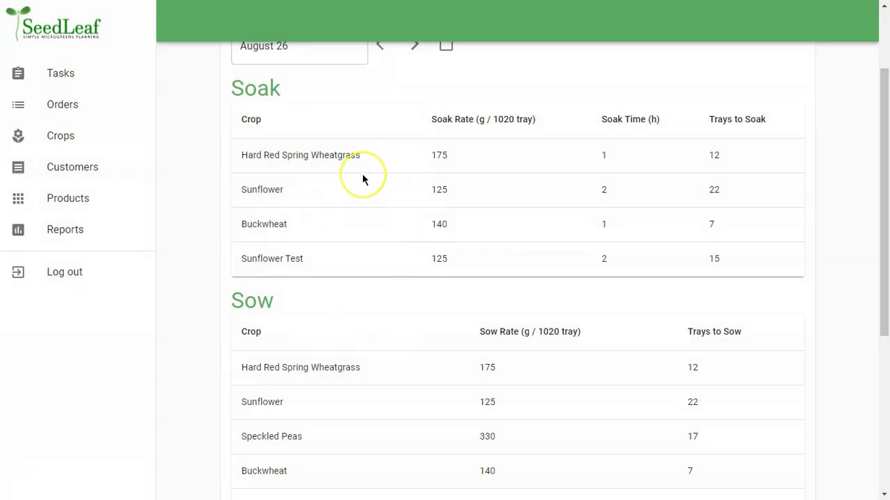
scroll(364, 179, "down", 4)
scroll(364, 179, "up", 4)
scroll(364, 179, "up", 2)
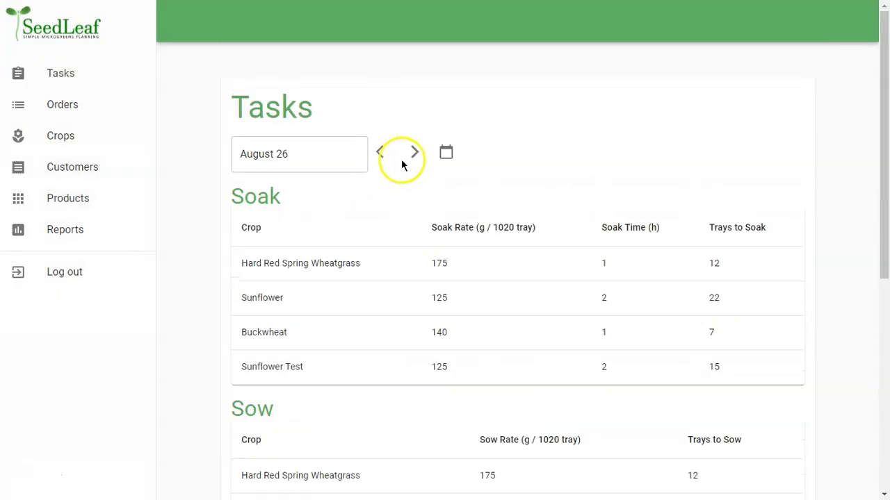
left_click(416, 152)
scroll(433, 233, "down", 1)
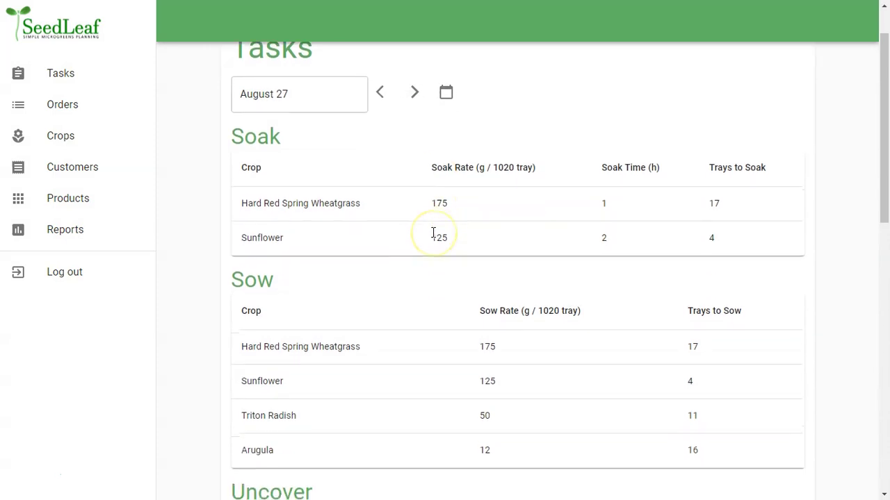
Step: Examine the harvest and package tasks for August 27
scroll(366, 181, "down", 2)
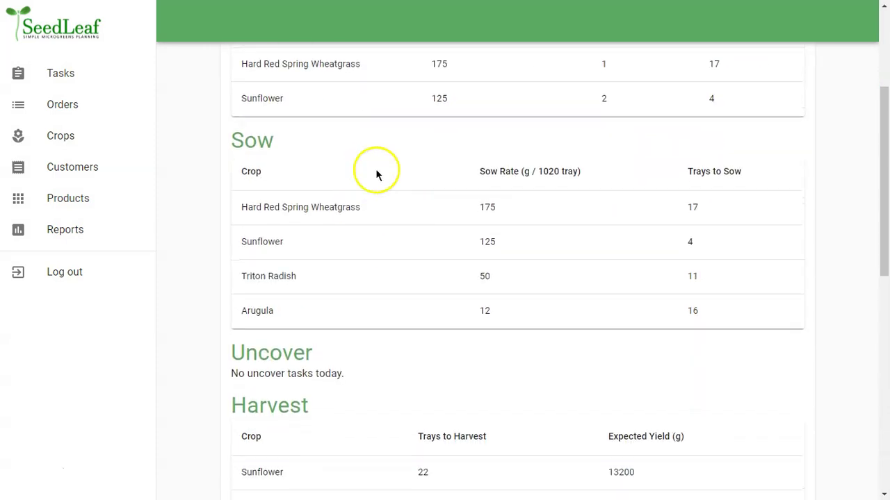
scroll(351, 257, "down", 3)
scroll(431, 287, "down", 1)
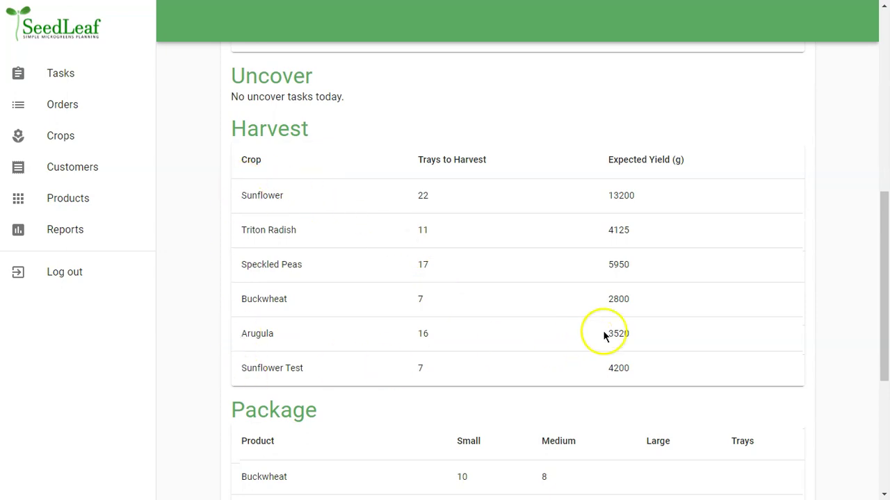
scroll(621, 299, "down", 4)
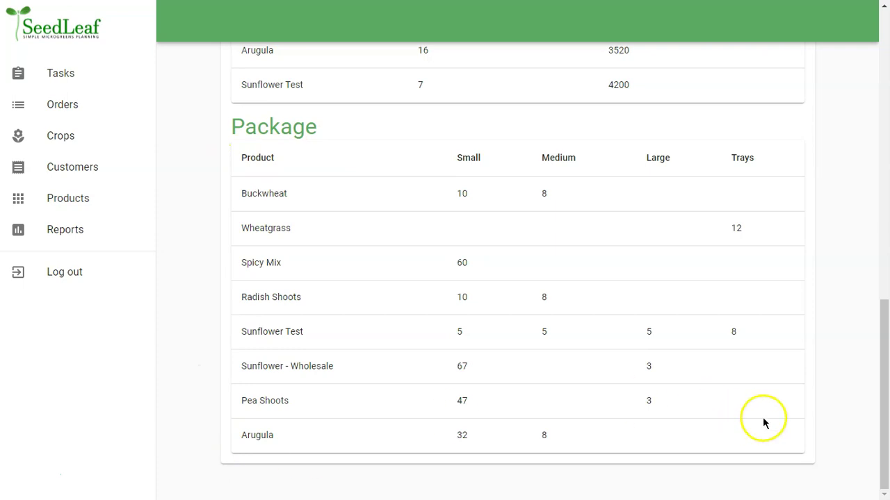
Step: Generate a Sales report covering only August 27, 2021, as both the start and end date
left_click(61, 232)
left_click(286, 191)
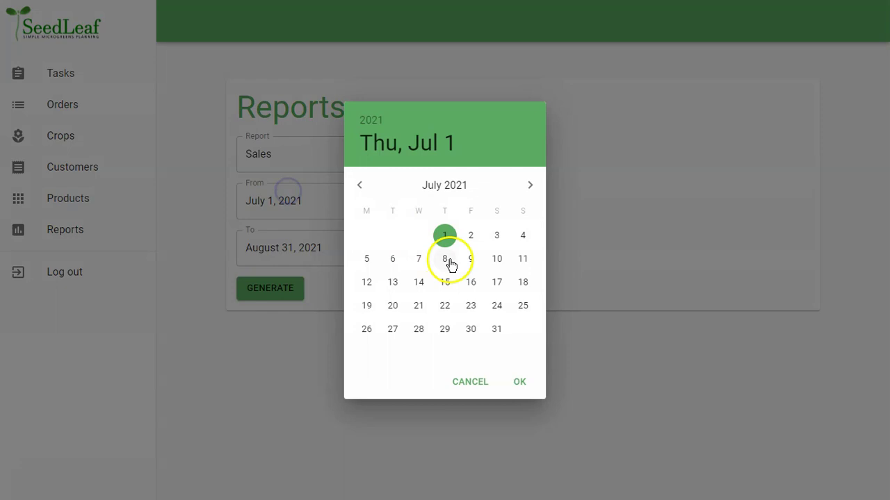
left_click(530, 185)
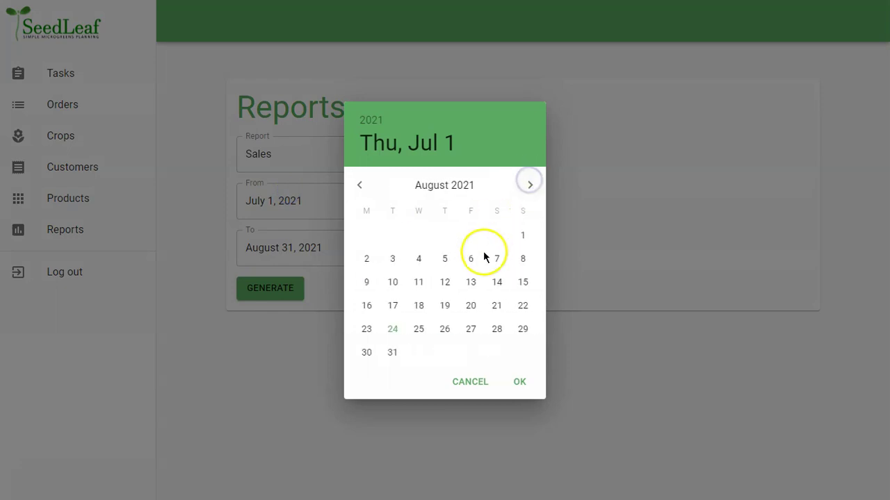
left_click(472, 331)
left_click(316, 230)
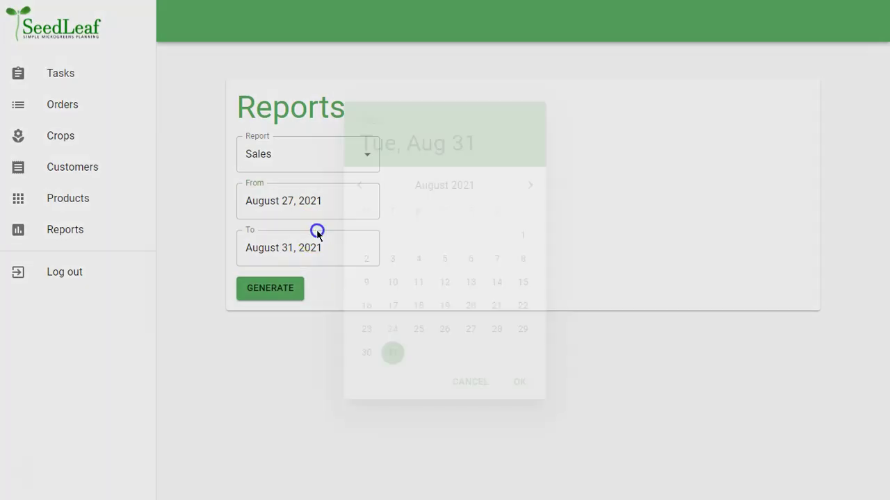
left_click(471, 329)
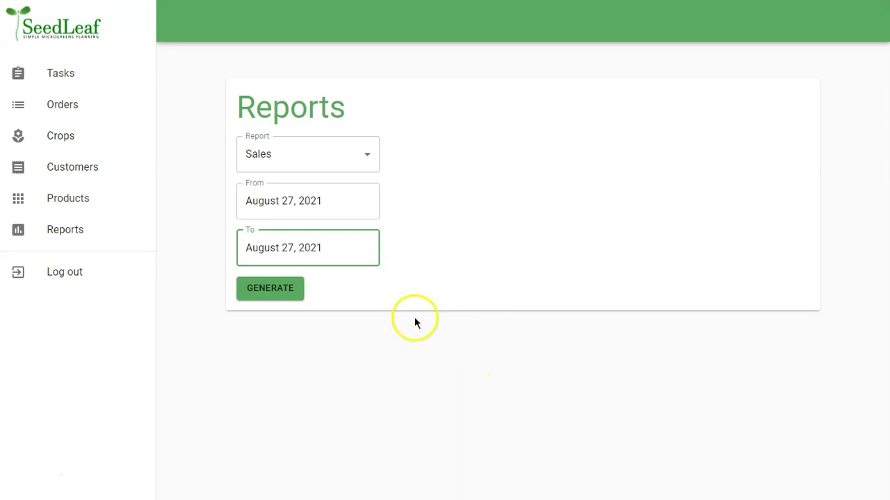
left_click(250, 293)
Step: Look through the sales report's totals by customer, product and package size, from Arugula to Wheatgrass
scroll(498, 344, "down", 3)
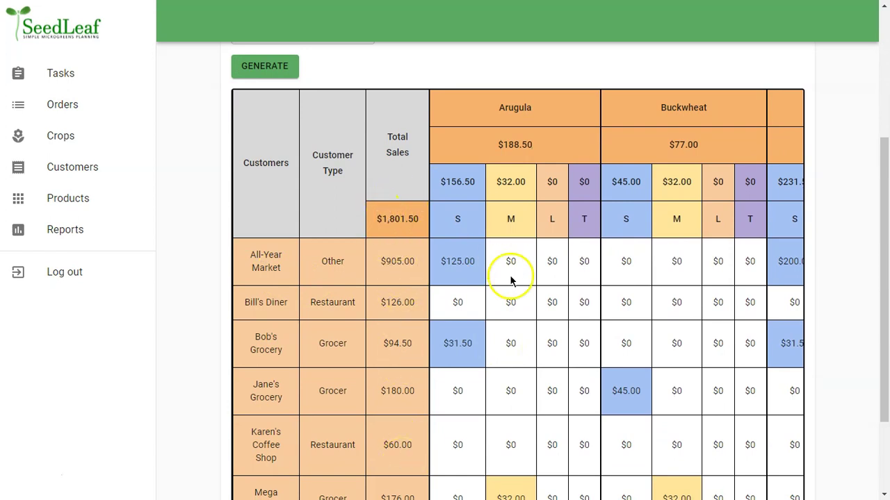
scroll(529, 267, "right", 5)
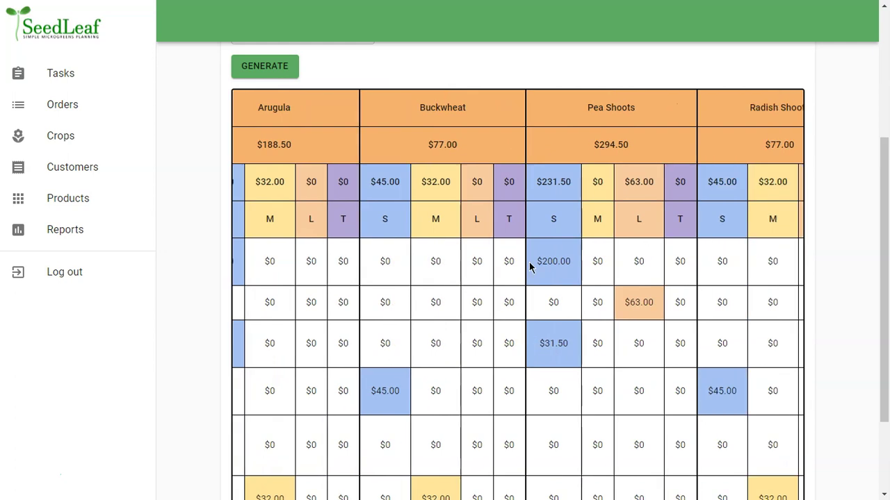
scroll(530, 268, "right", 15)
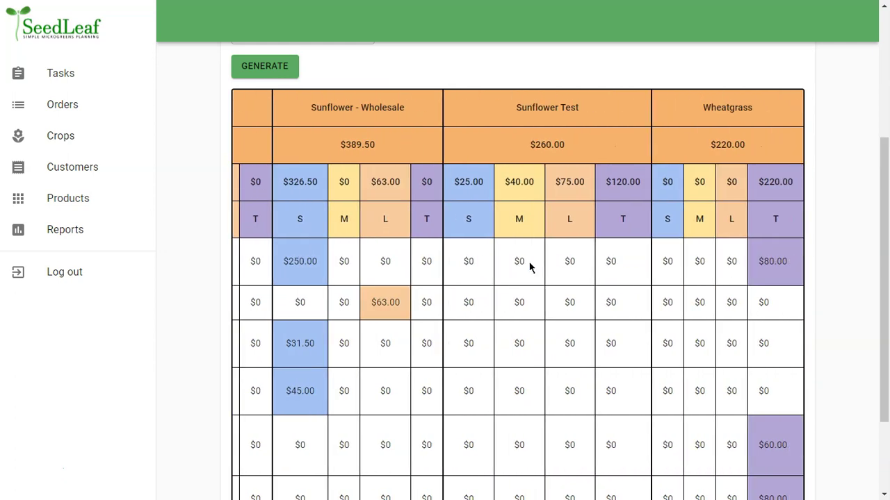
scroll(530, 268, "left", 20)
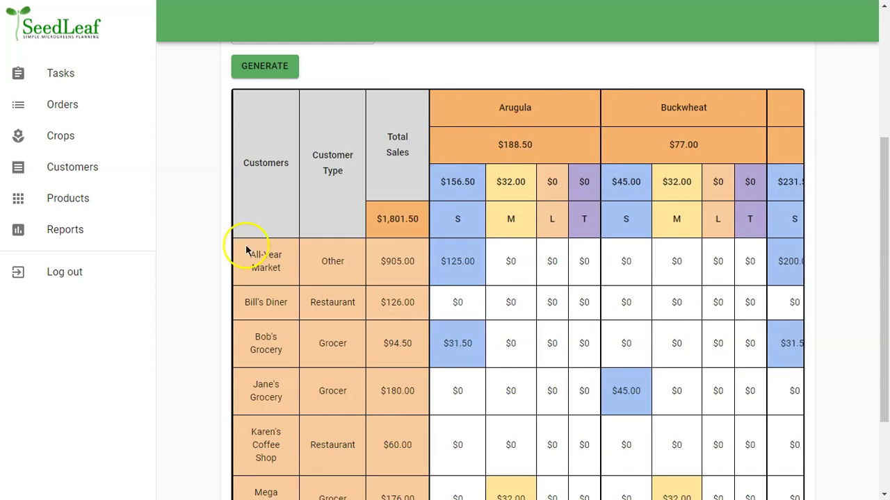